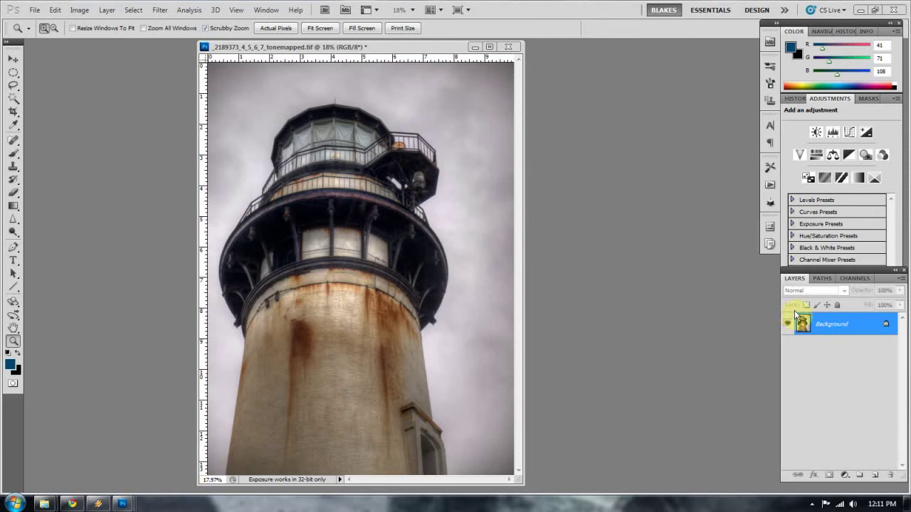
# Bring the tonemapped lighthouse document into focus
pyautogui.click(818, 324)
# Duplicate the background as Layer 1 and add a Curves adjustment layer
pyautogui.hotkey('ctrl', 'j')
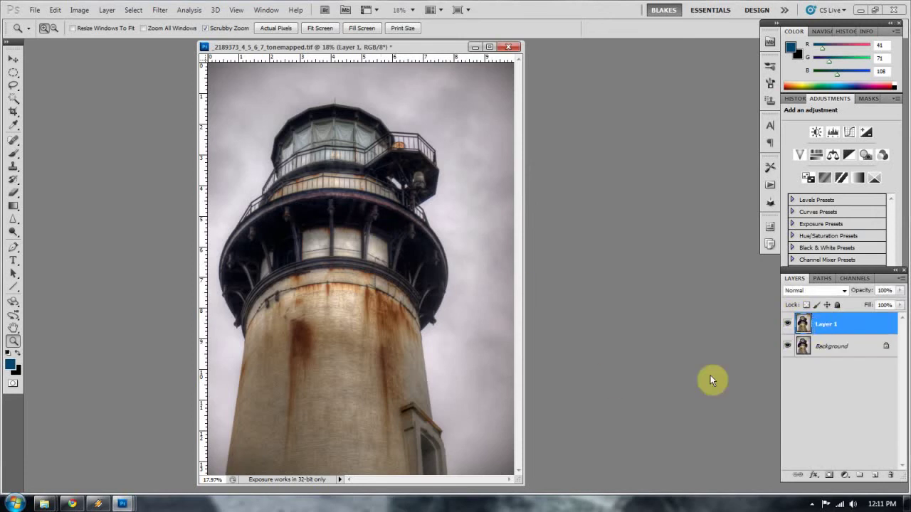
pyautogui.click(845, 475)
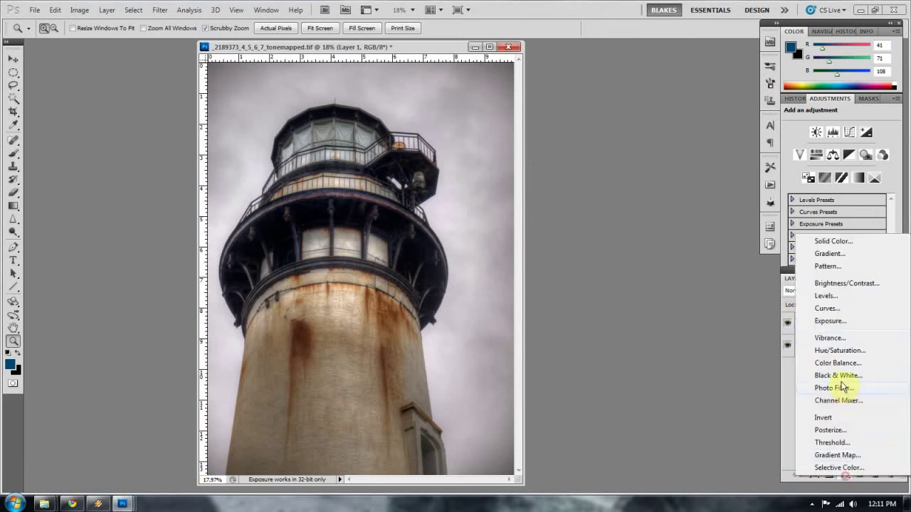
pyautogui.click(825, 308)
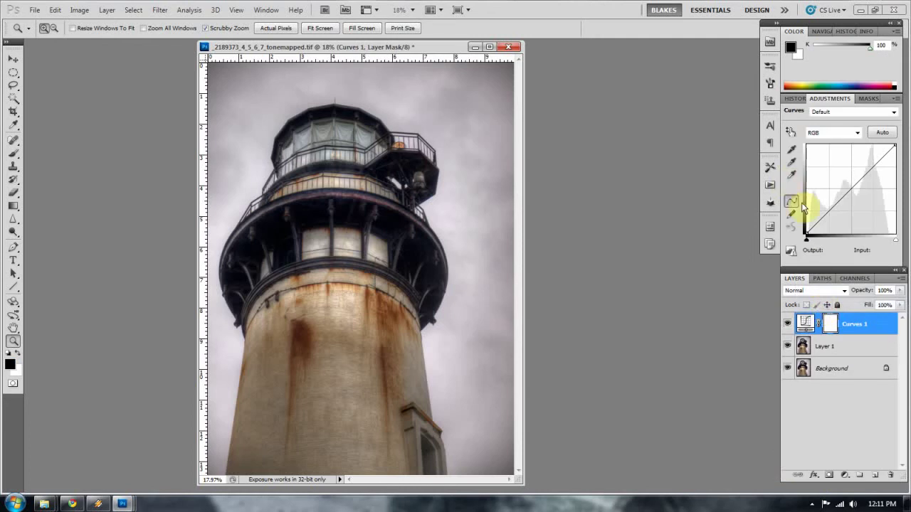
pyautogui.moveTo(829, 211); pyautogui.dragTo(829, 211)
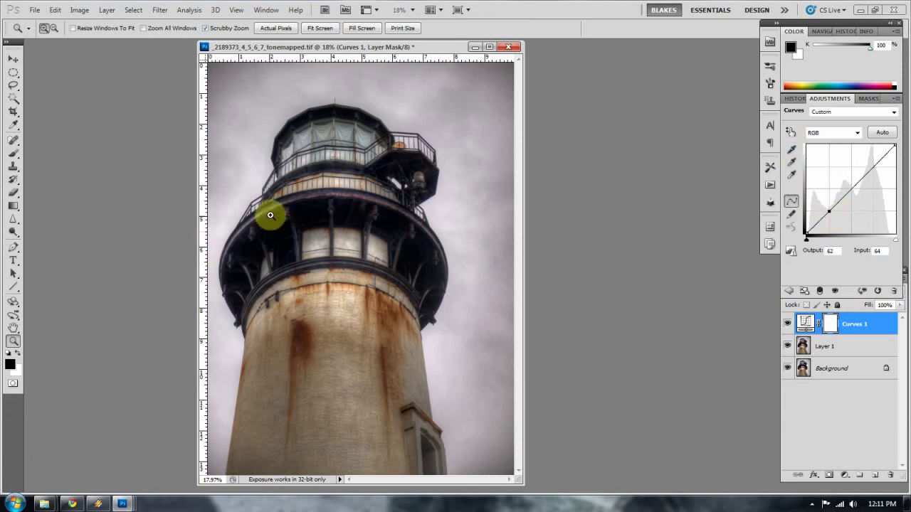
# Set the Curves black point from the dark balcony shadows, then fit the image on screen
pyautogui.moveTo(272, 218); pyautogui.dragTo(341, 264)
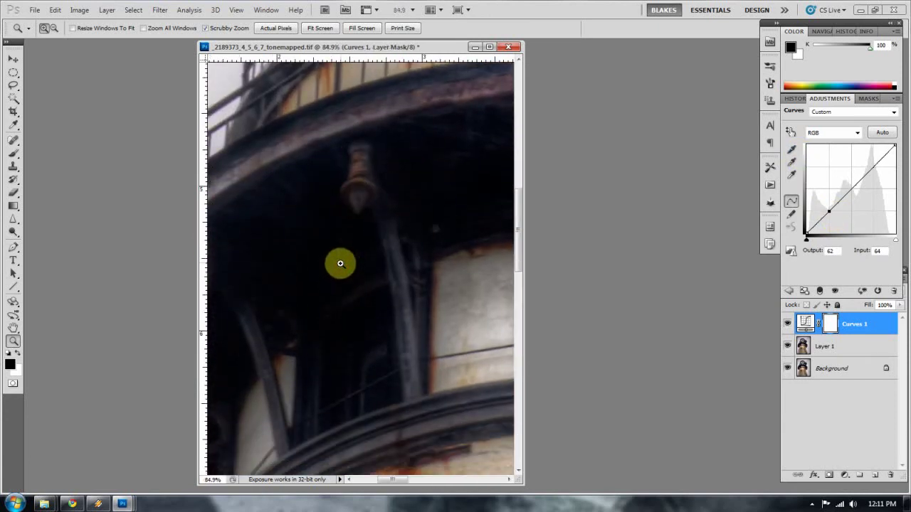
pyautogui.click(793, 151)
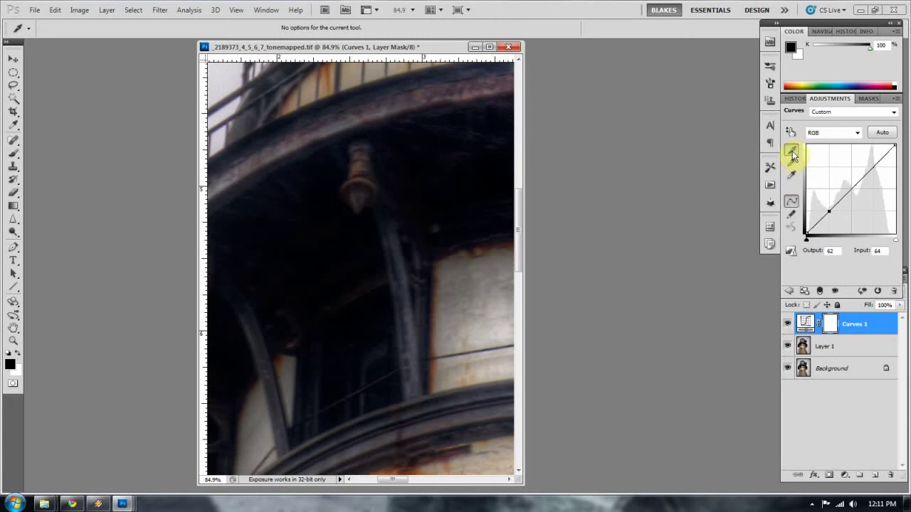
pyautogui.click(310, 364)
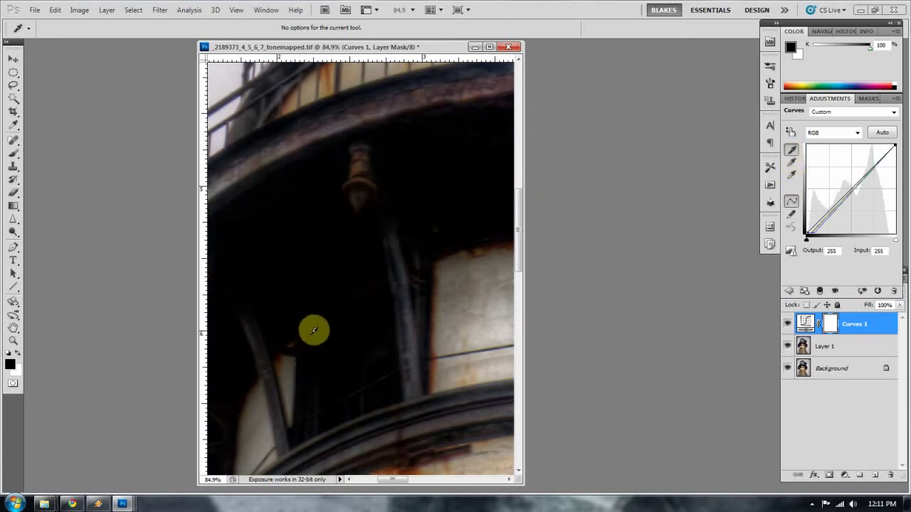
pyautogui.click(313, 326)
pyautogui.click(342, 334)
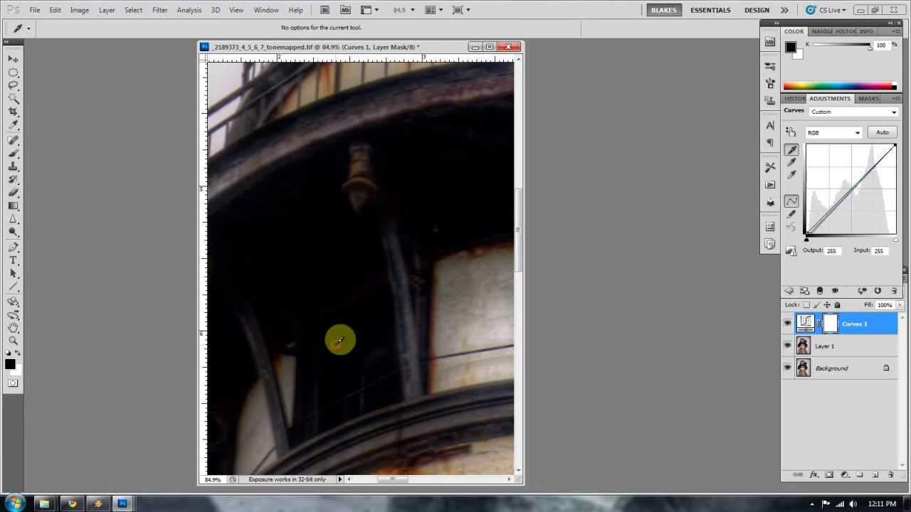
pyautogui.click(13, 341)
pyautogui.rightClick(341, 260)
pyautogui.click(352, 264)
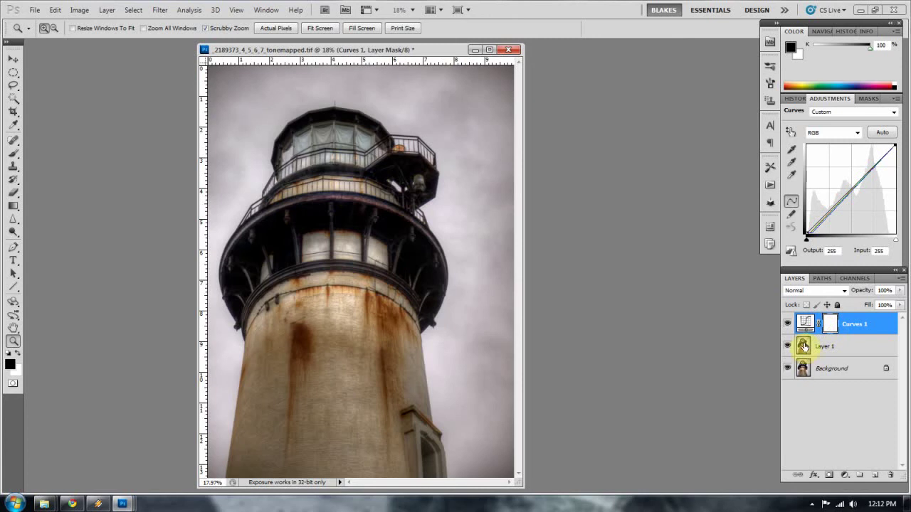
# Add a Levels adjustment layer with the white input lowered to 236
pyautogui.click(844, 475)
pyautogui.click(826, 294)
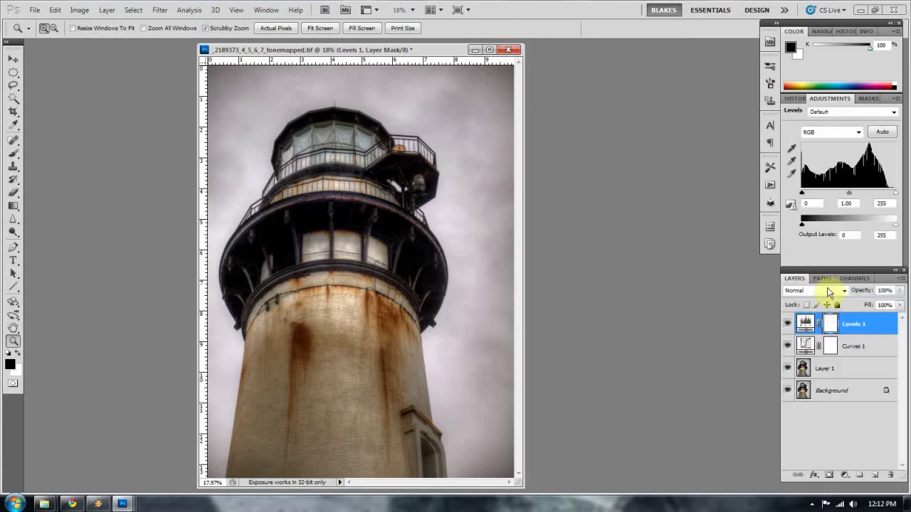
pyautogui.moveTo(895, 193); pyautogui.dragTo(889, 200)
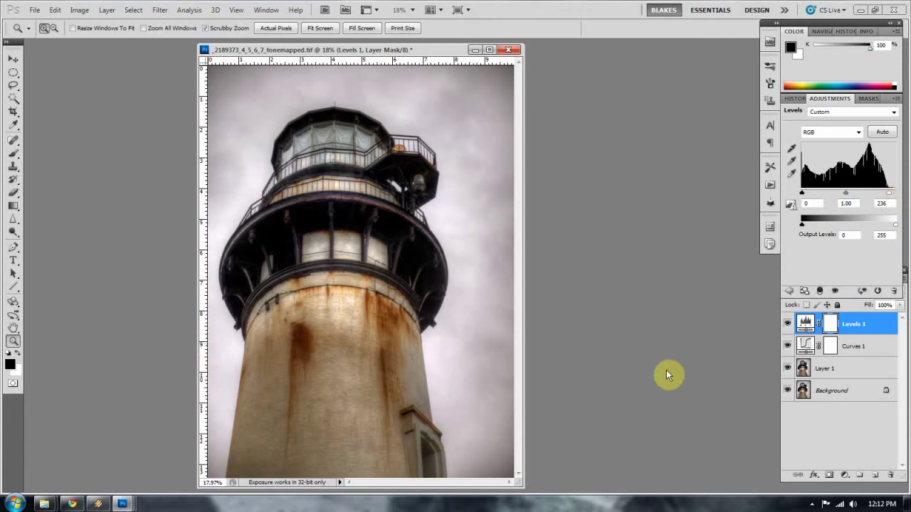
# Copy Layer 1 to the top of the stack and quick-select the sky left of the lighthouse
pyautogui.click(819, 373)
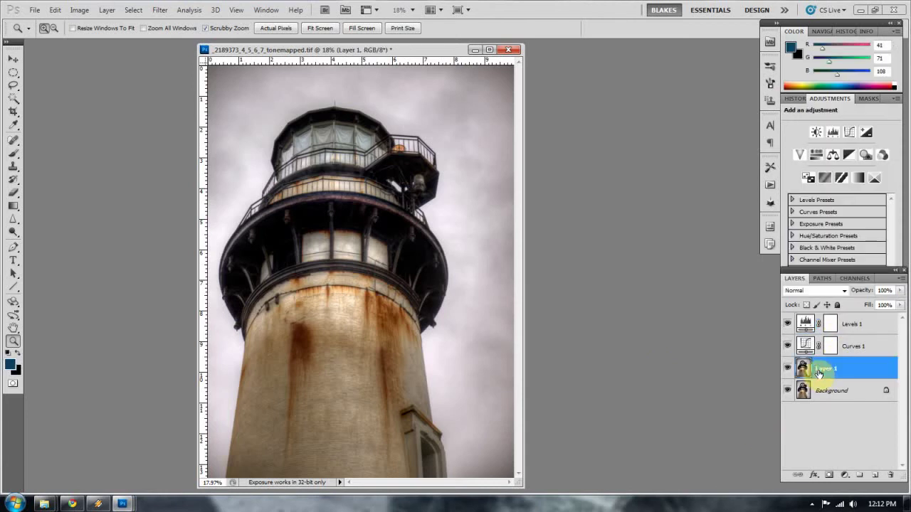
pyautogui.moveTo(819, 372); pyautogui.dragTo(809, 322)
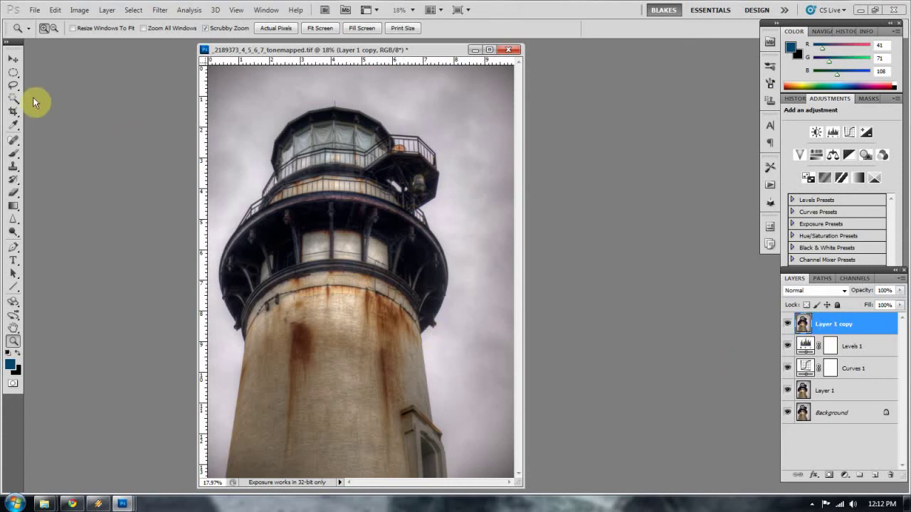
pyautogui.click(13, 102)
pyautogui.moveTo(12, 105); pyautogui.dragTo(42, 95)
pyautogui.moveTo(273, 87)
pyautogui.mouseDown()
pyautogui.moveTo(261, 106)
pyautogui.moveTo(238, 282)
pyautogui.moveTo(218, 326)
pyautogui.mouseUp()
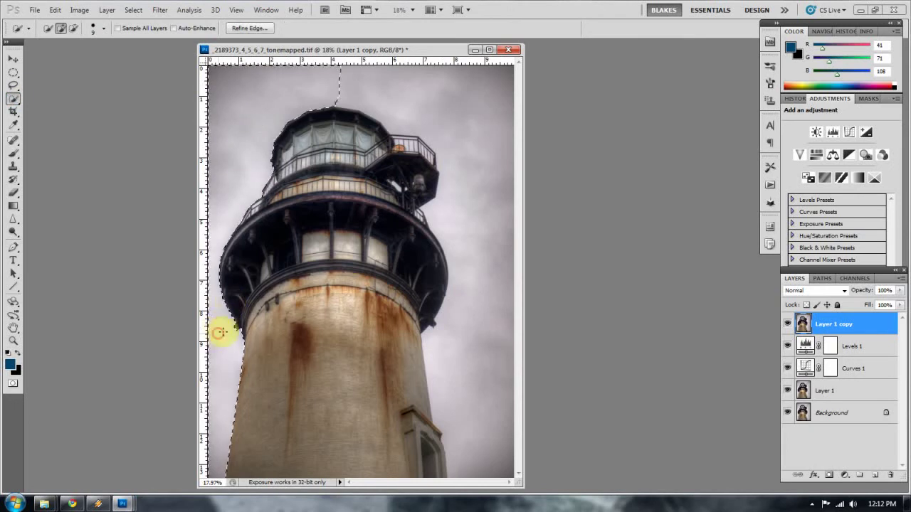
# Extend the quick selection across the right-hand sky down to the bottom
pyautogui.click(417, 97)
pyautogui.click(463, 112)
pyautogui.click(480, 192)
pyautogui.click(476, 232)
pyautogui.click(474, 274)
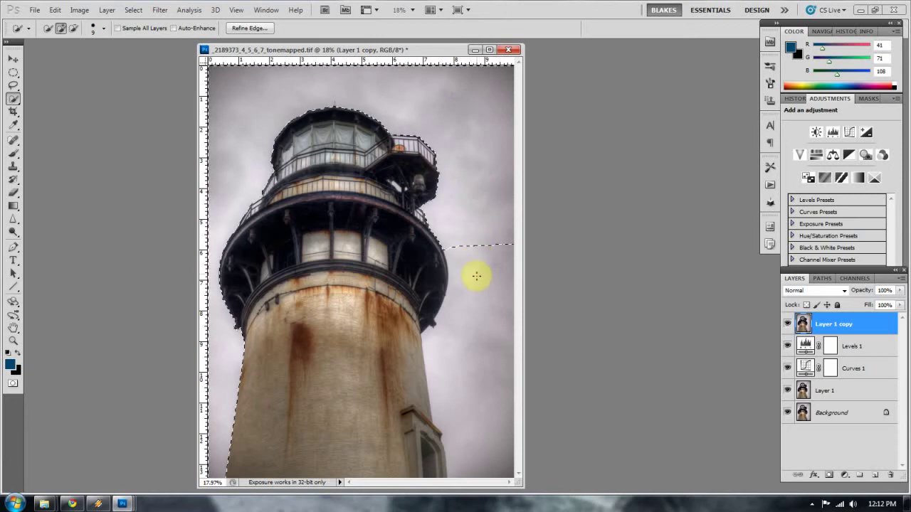
pyautogui.click(477, 310)
pyautogui.click(464, 367)
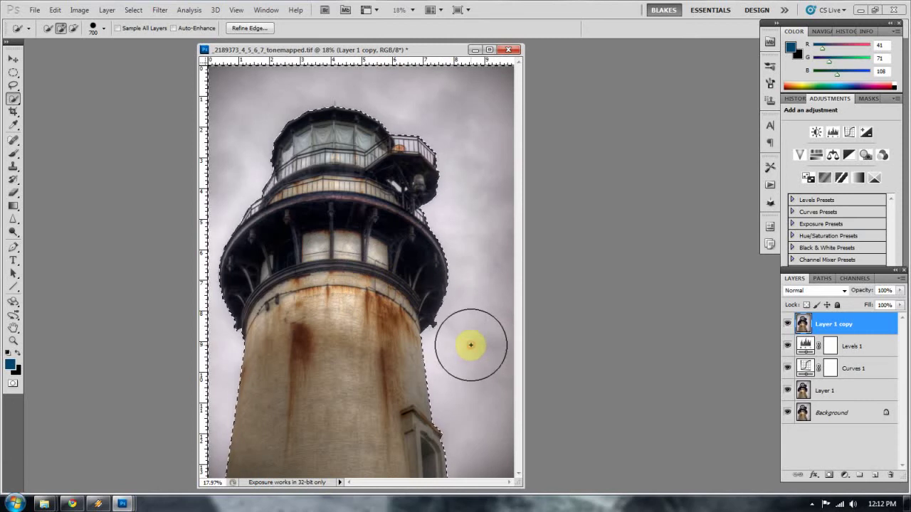
# Trim the tower edge, then revert in History to the earlier good selection
pyautogui.keyDown('alt'); pyautogui.click(409, 353); pyautogui.keyUp('alt')
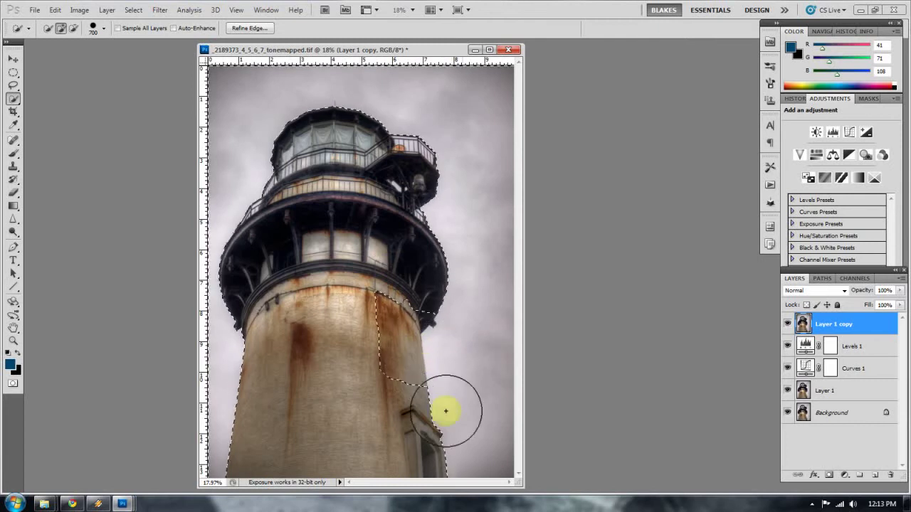
pyautogui.click(796, 98)
pyautogui.click(831, 237)
pyautogui.click(831, 214)
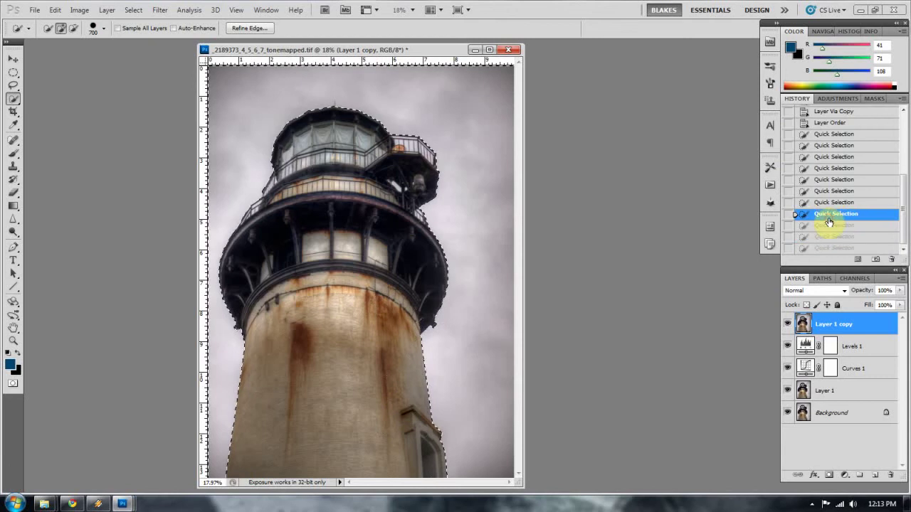
pyautogui.click(831, 225)
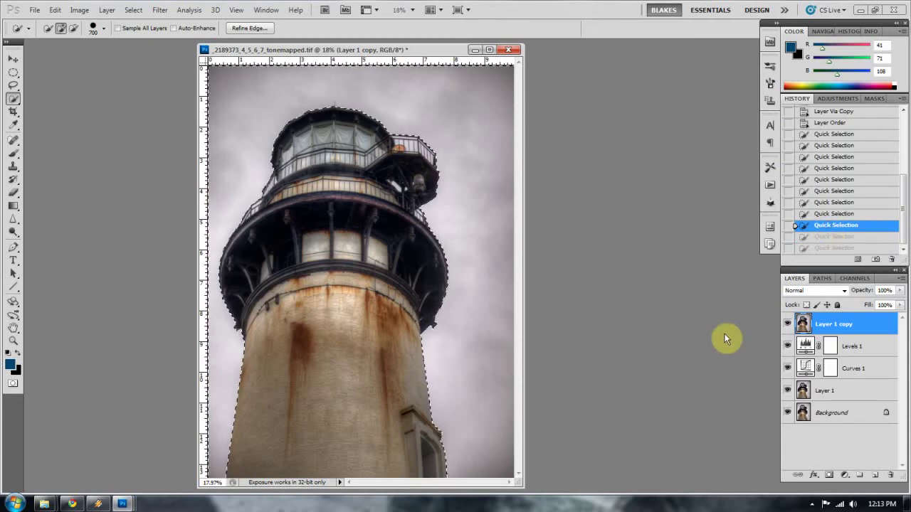
# Mask Layer 1 copy to the sky, show it alone, and target its image thumbnail
pyautogui.click(830, 475)
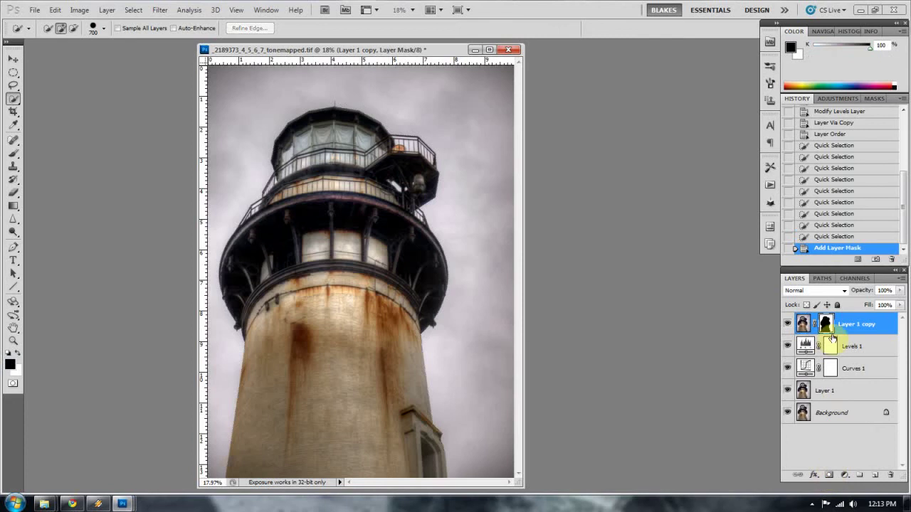
pyautogui.moveTo(787, 346); pyautogui.dragTo(783, 423)
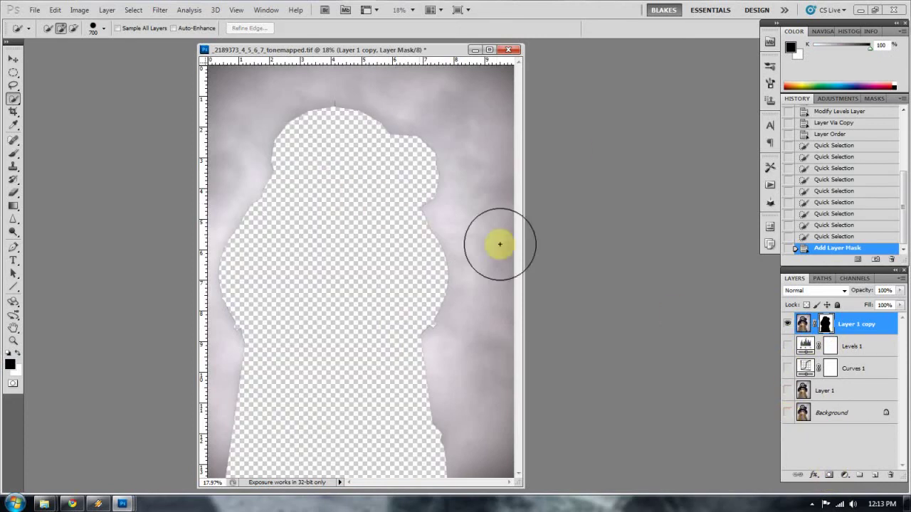
pyautogui.click(803, 324)
# Open the Pixel Bender Gallery filter and move its window into full view
pyautogui.click(159, 10)
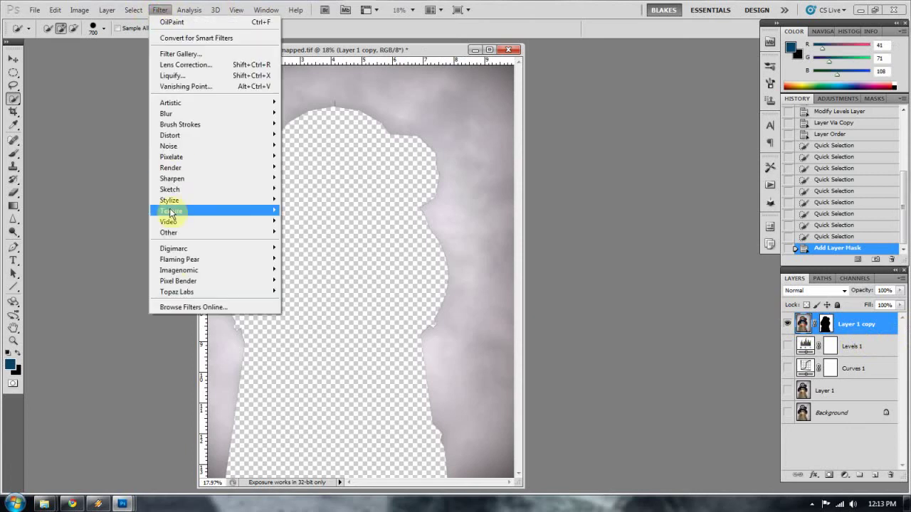
pyautogui.moveTo(178, 284)
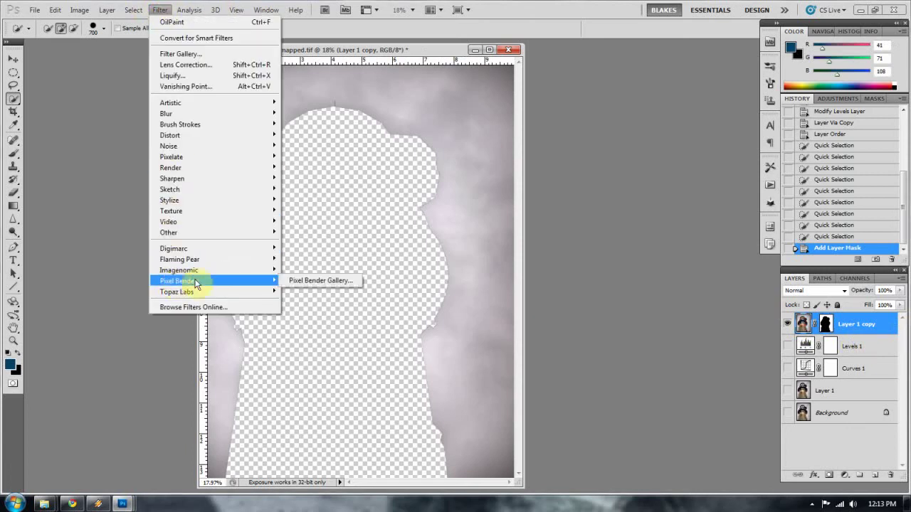
pyautogui.click(295, 281)
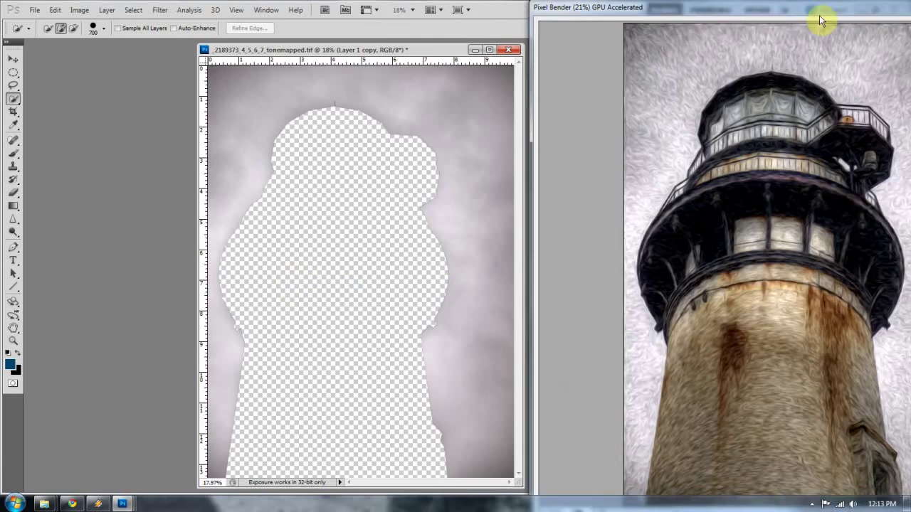
pyautogui.moveTo(814, 21); pyautogui.dragTo(397, 12)
# Switch the Pixel Bender filter to OilPaint
pyautogui.click(691, 90)
pyautogui.click(687, 97)
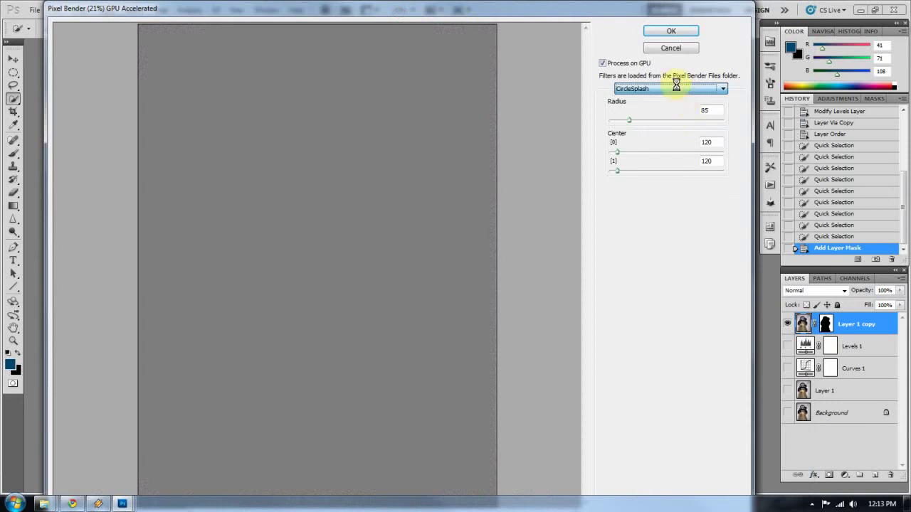
pyautogui.click(721, 90)
pyautogui.click(664, 113)
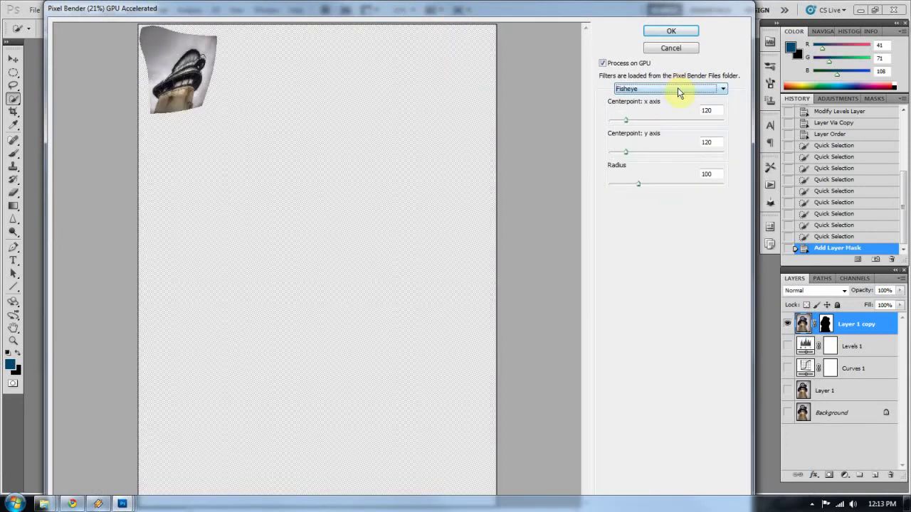
pyautogui.click(680, 91)
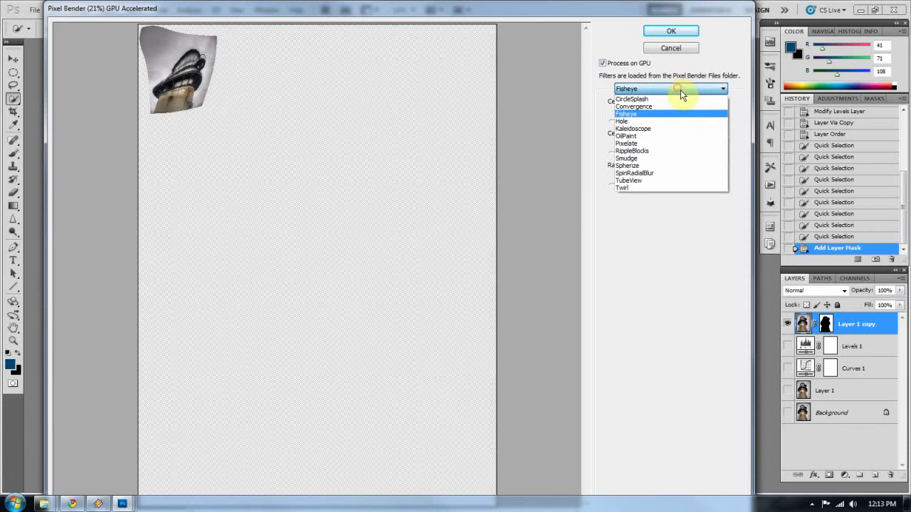
pyautogui.click(661, 137)
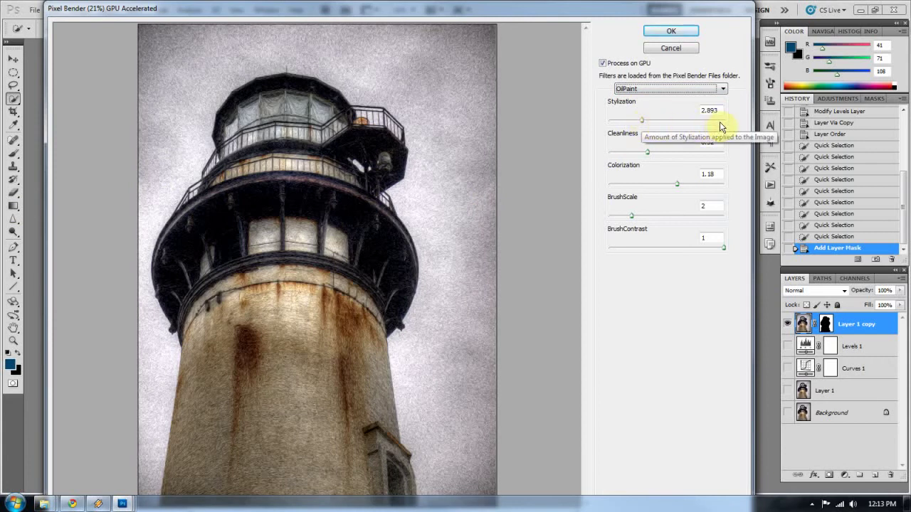
# Set OilPaint Stylization 9.555, Cleanliness 14.48 and Colorization 1.26
pyautogui.moveTo(642, 120); pyautogui.dragTo(644, 120)
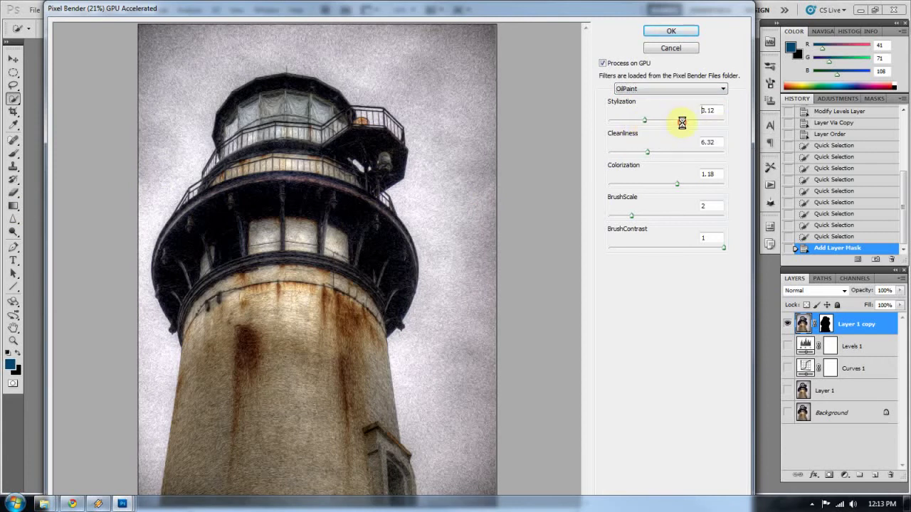
pyautogui.click(691, 120)
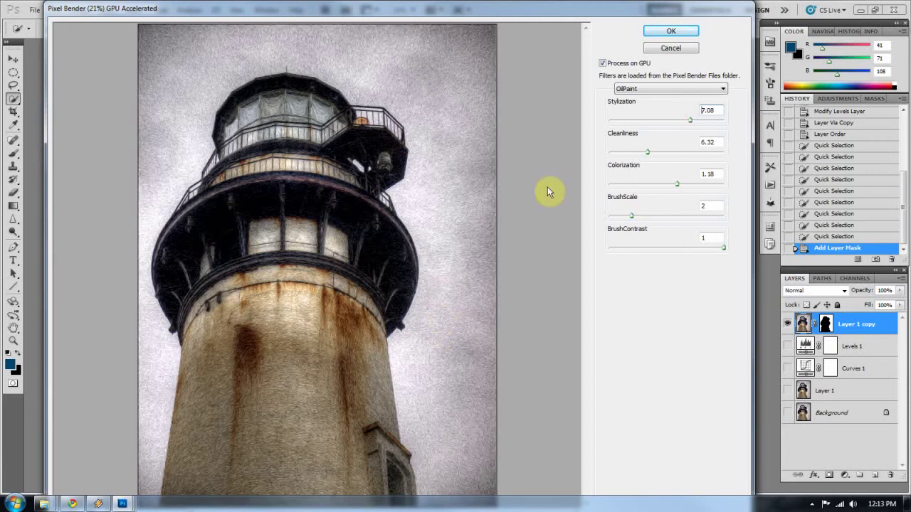
pyautogui.click(718, 121)
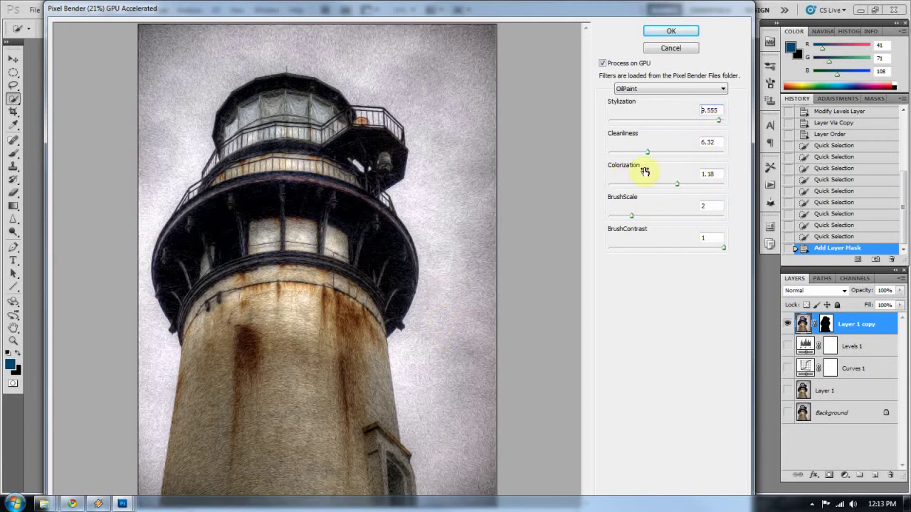
pyautogui.click(707, 151)
pyautogui.click(690, 185)
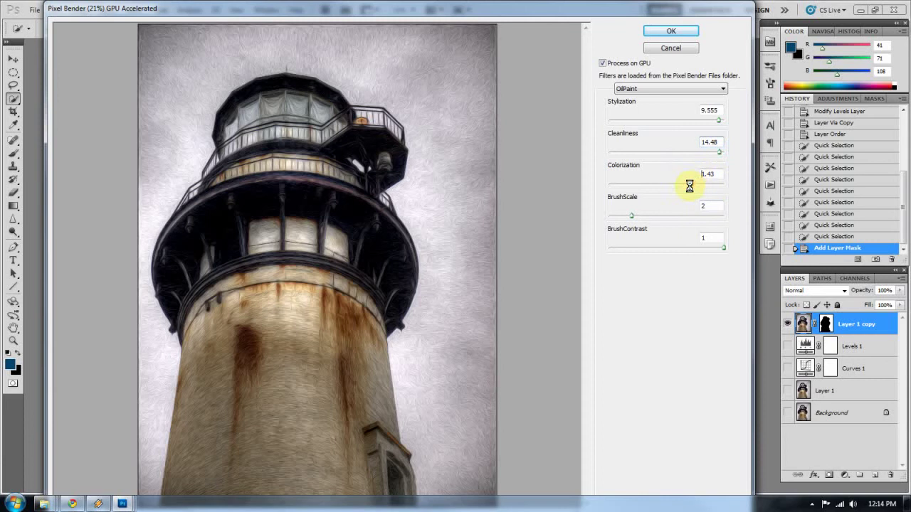
pyautogui.click(679, 184)
pyautogui.click(672, 184)
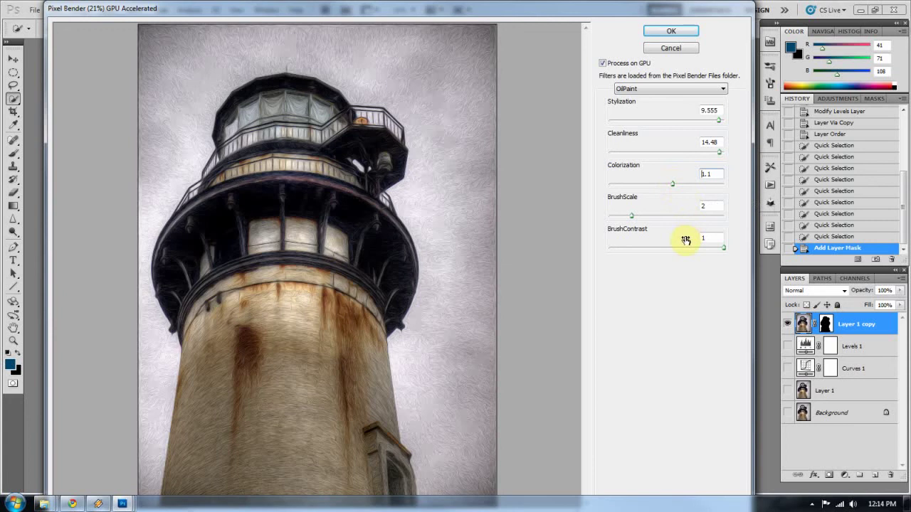
pyautogui.click(681, 185)
# Set OilPaint BrushScale to 3.912 and BrushContrast to 0.55
pyautogui.click(705, 216)
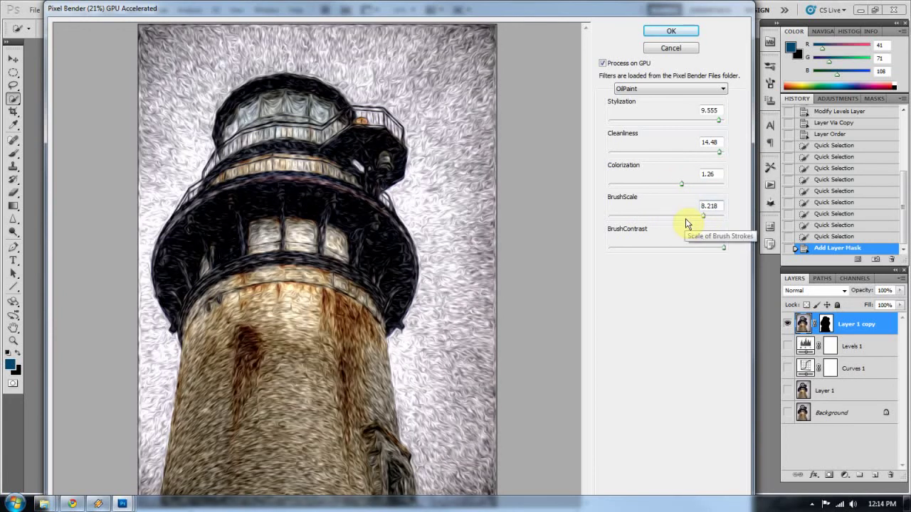
pyautogui.click(688, 216)
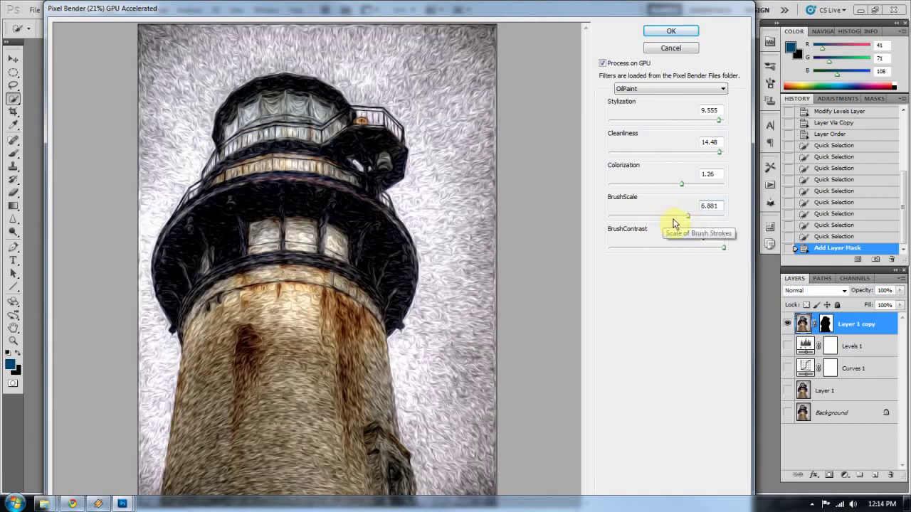
pyautogui.click(673, 216)
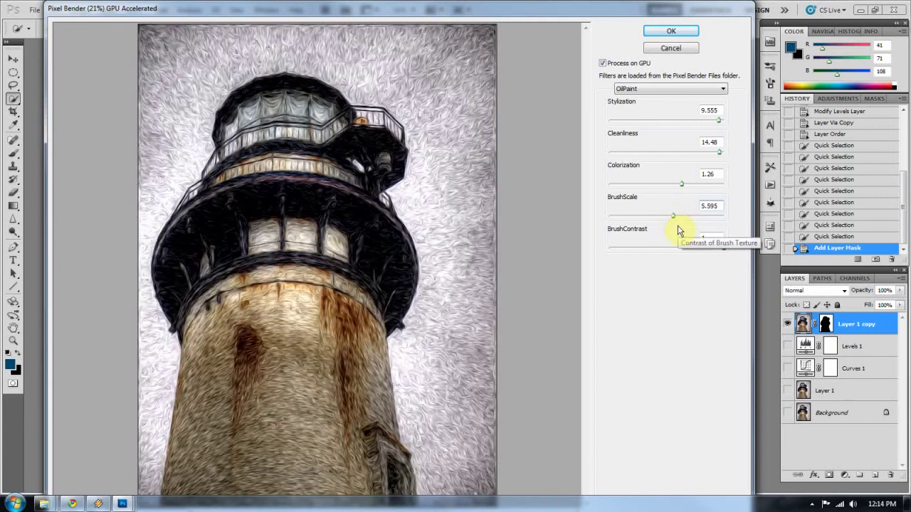
pyautogui.click(664, 217)
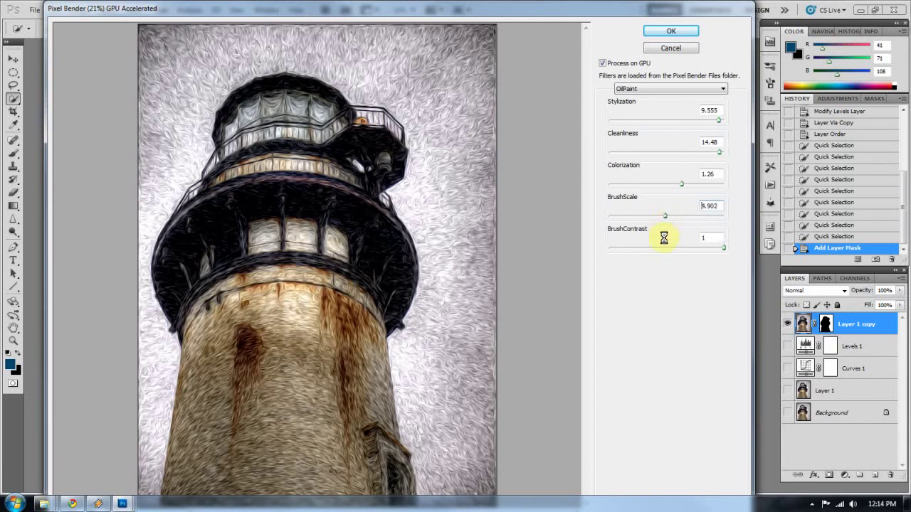
pyautogui.click(654, 216)
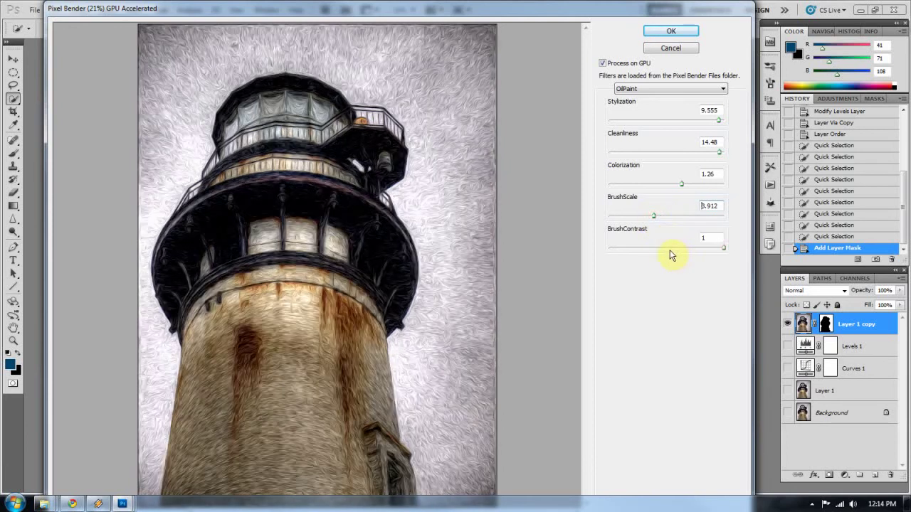
pyautogui.click(672, 248)
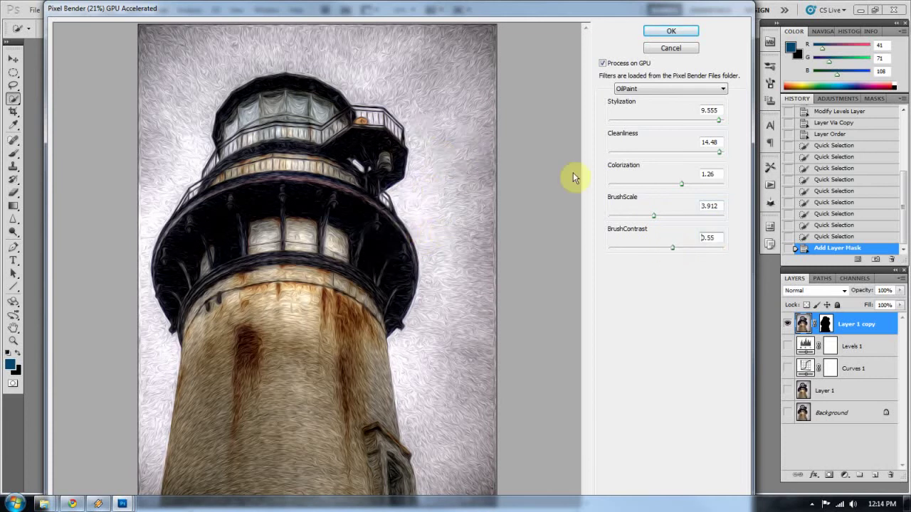
# Apply the OilPaint filter and make Levels 1, Curves 1 and Layer 1 visible again
pyautogui.click(687, 31)
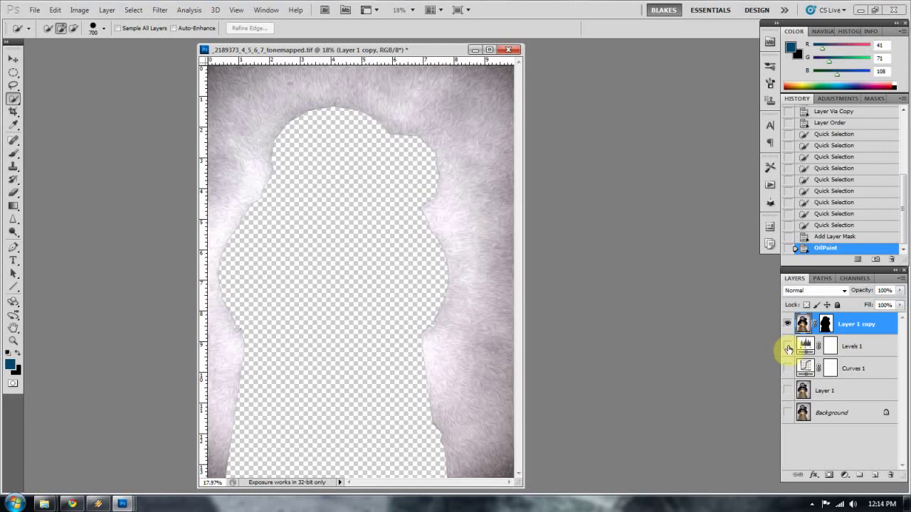
pyautogui.click(787, 346)
pyautogui.click(787, 368)
pyautogui.click(787, 390)
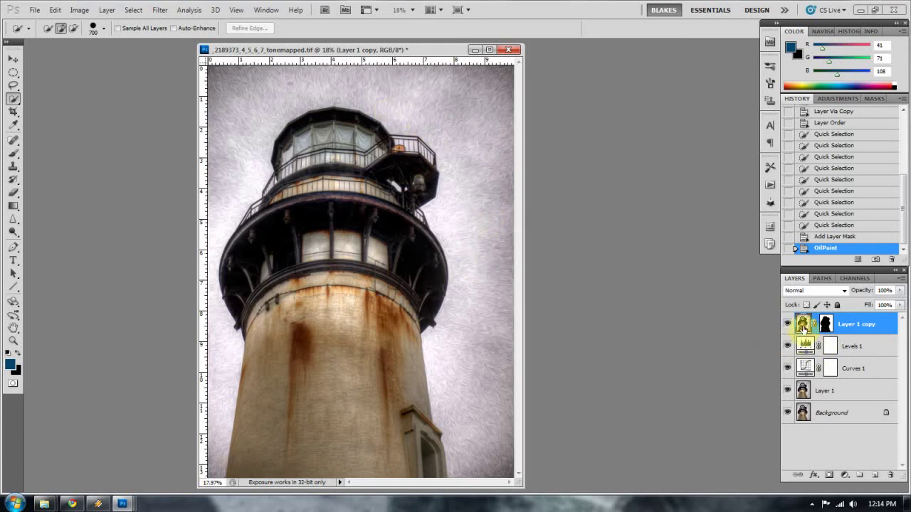
# Add a Hue/Saturation layer clipped to Layer 1 copy with Saturation at -100
pyautogui.click(845, 475)
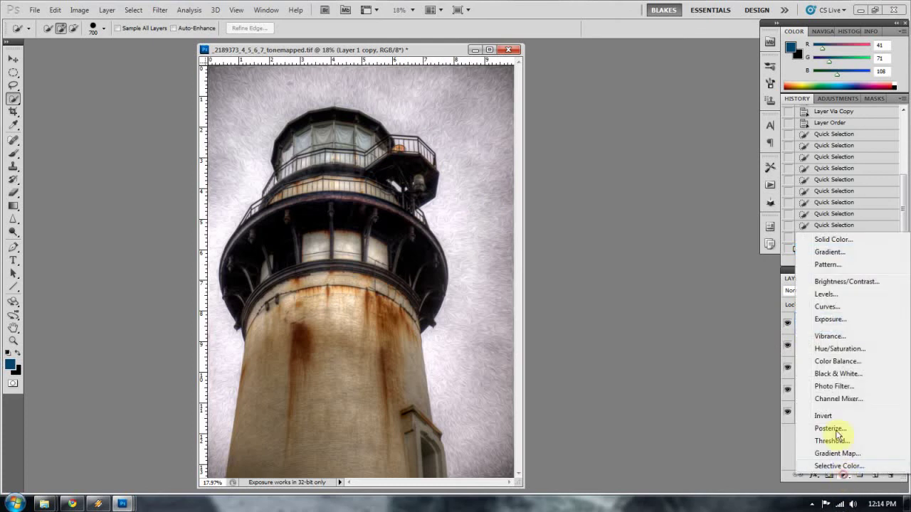
pyautogui.click(832, 349)
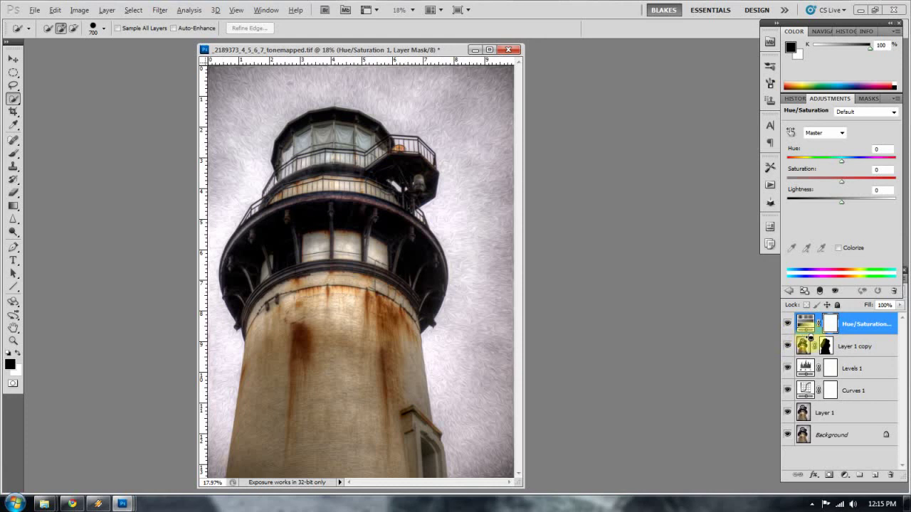
pyautogui.keyDown('alt'); pyautogui.click(819, 333); pyautogui.keyUp('alt')
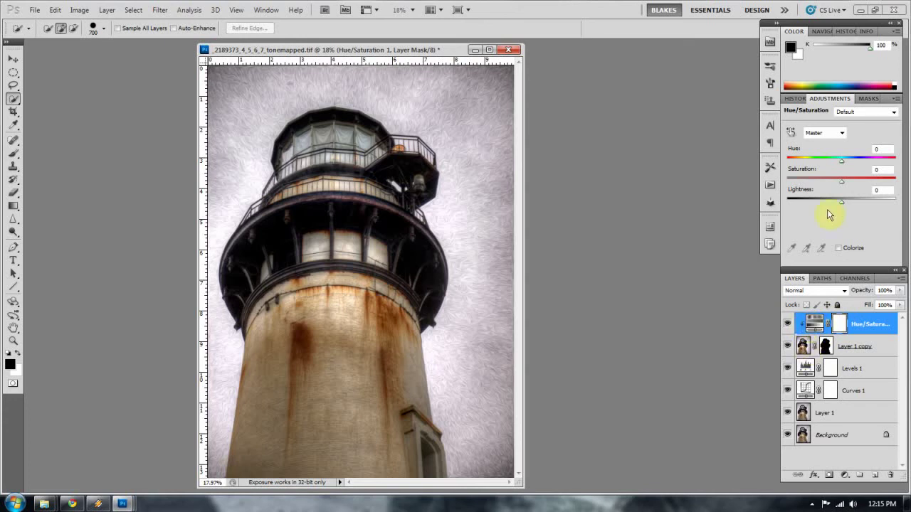
pyautogui.moveTo(841, 180); pyautogui.dragTo(770, 185)
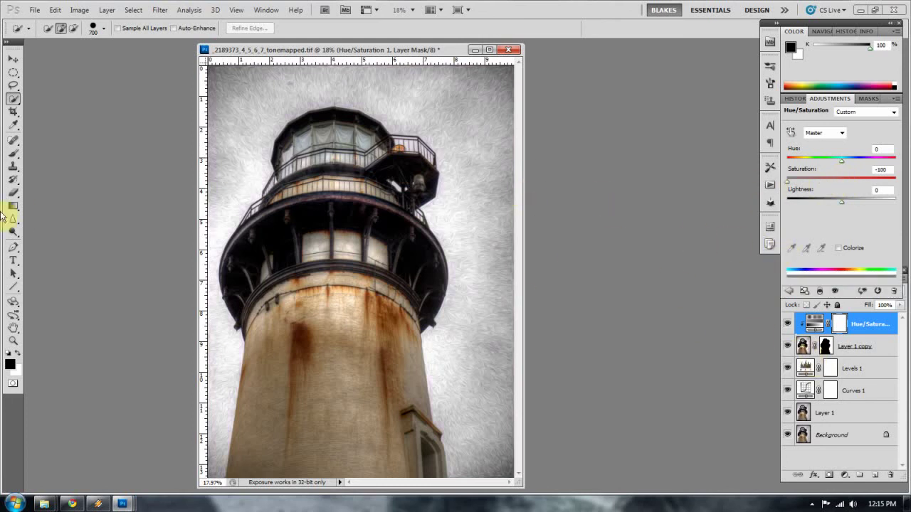
# Zoom in on the lantern gallery railing, then fit the whole image on screen
pyautogui.click(13, 341)
pyautogui.moveTo(392, 135); pyautogui.dragTo(417, 193)
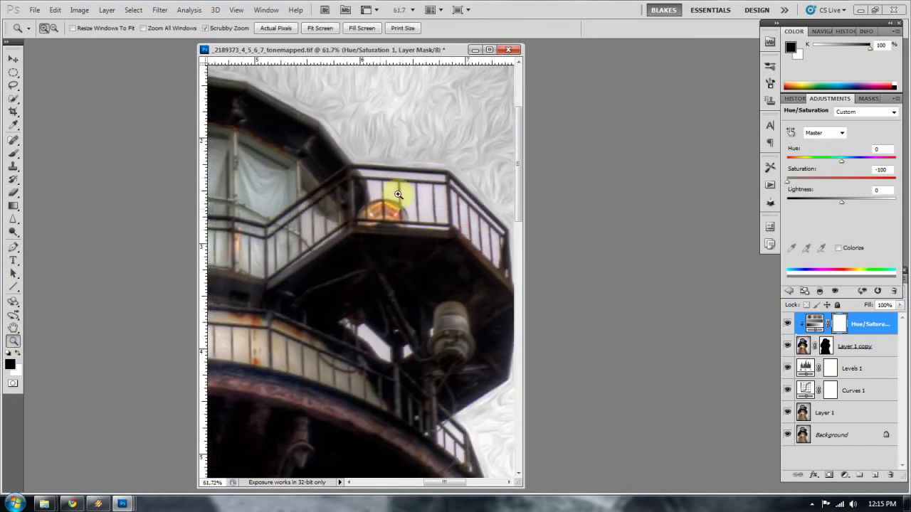
pyautogui.rightClick(375, 223)
pyautogui.click(384, 229)
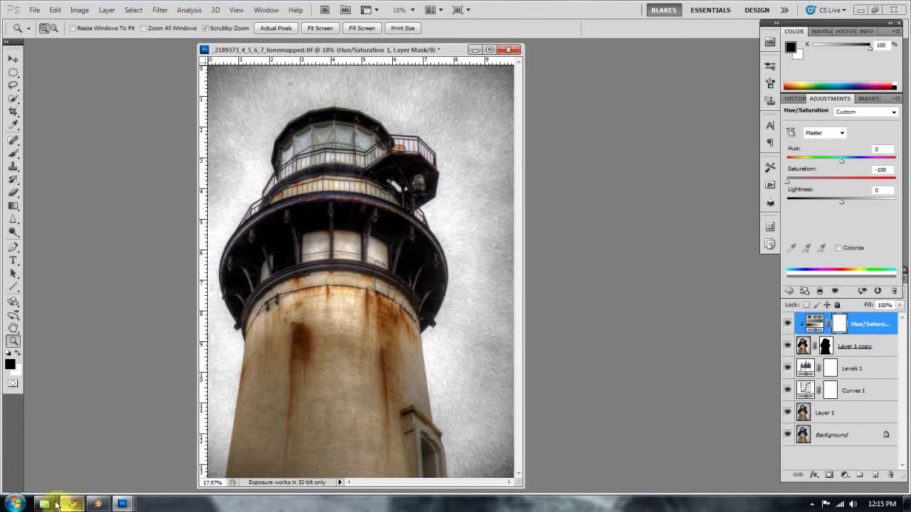
# Bring the Textures folder window to the front and maximize it
pyautogui.moveTo(44, 504)
pyautogui.click(178, 417)
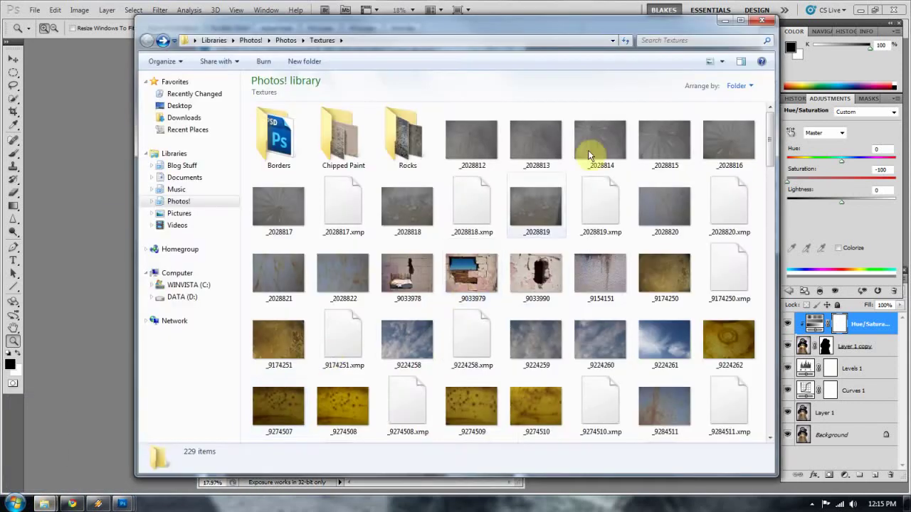
pyautogui.click(741, 20)
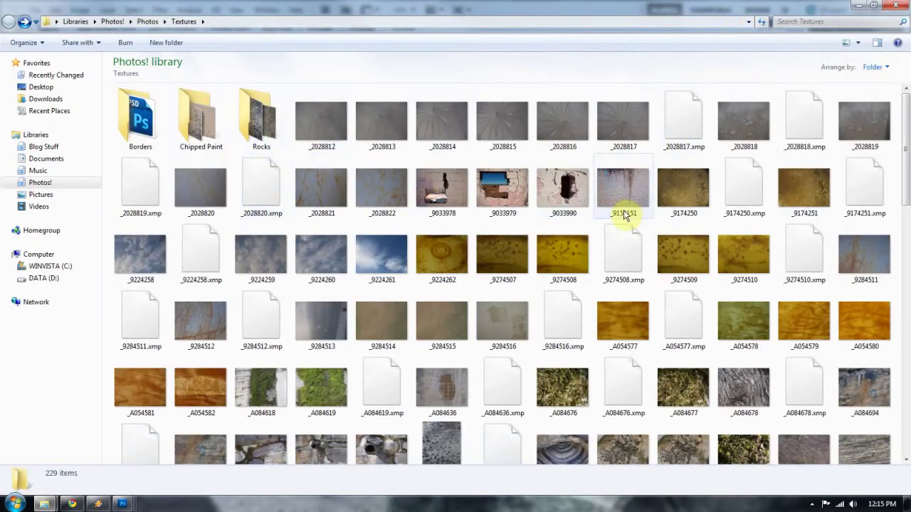
pyautogui.click(501, 248)
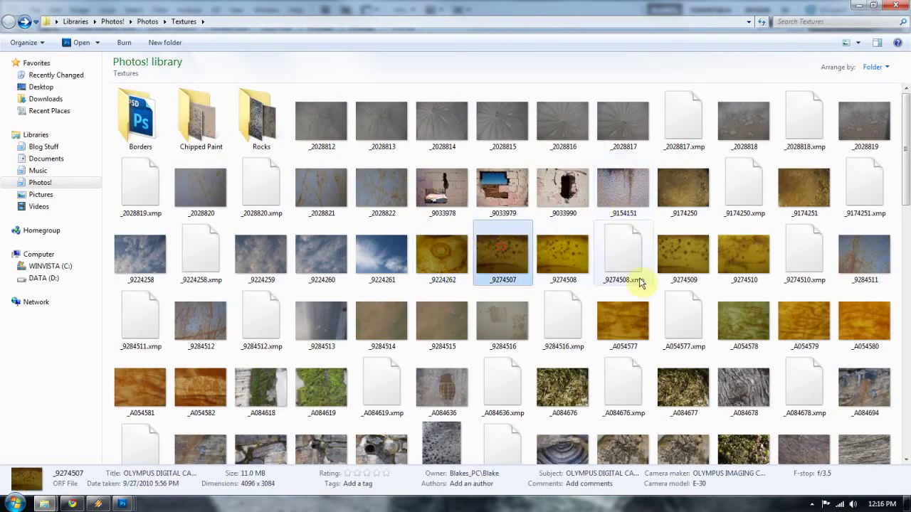
# Browse the textures and open the lichen texture _A084801 in Photoshop
pyautogui.scroll(-3, 733, 279)
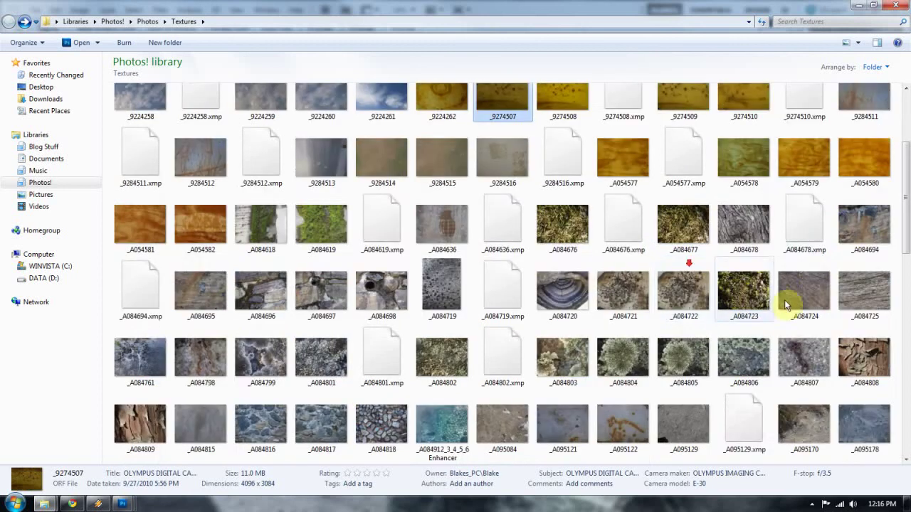
pyautogui.click(809, 163)
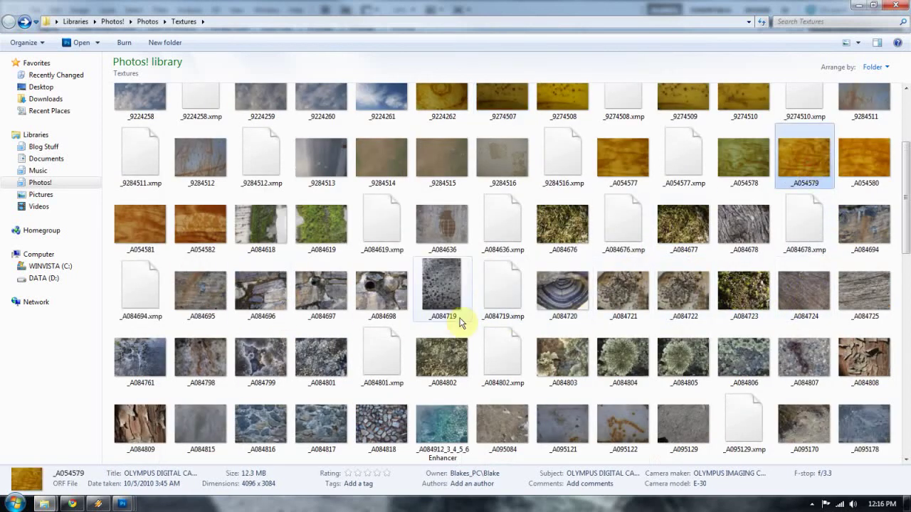
pyautogui.scroll(-3, 722, 281)
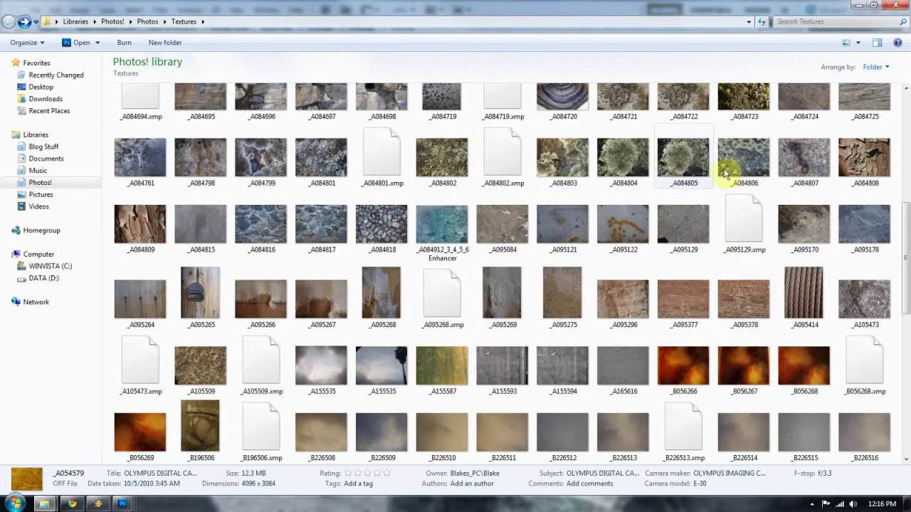
pyautogui.scroll(3, 684, 156)
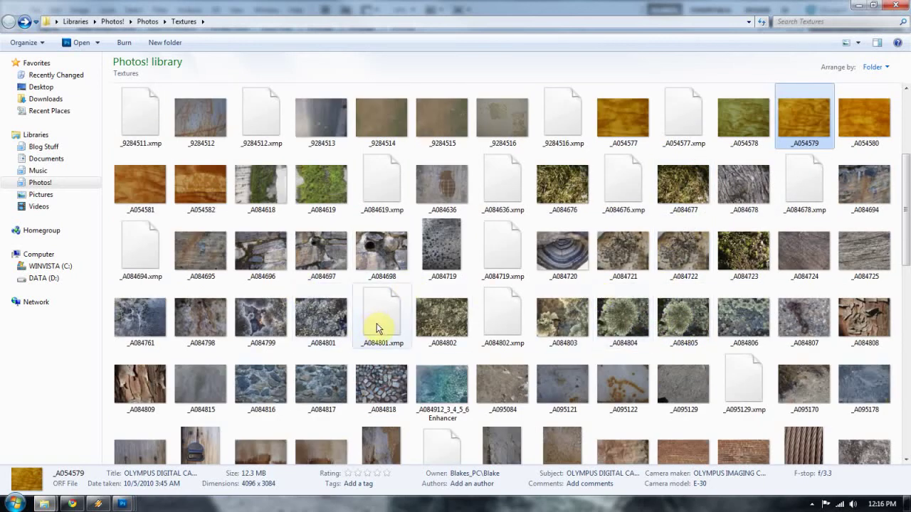
pyautogui.scroll(-10, 379, 329)
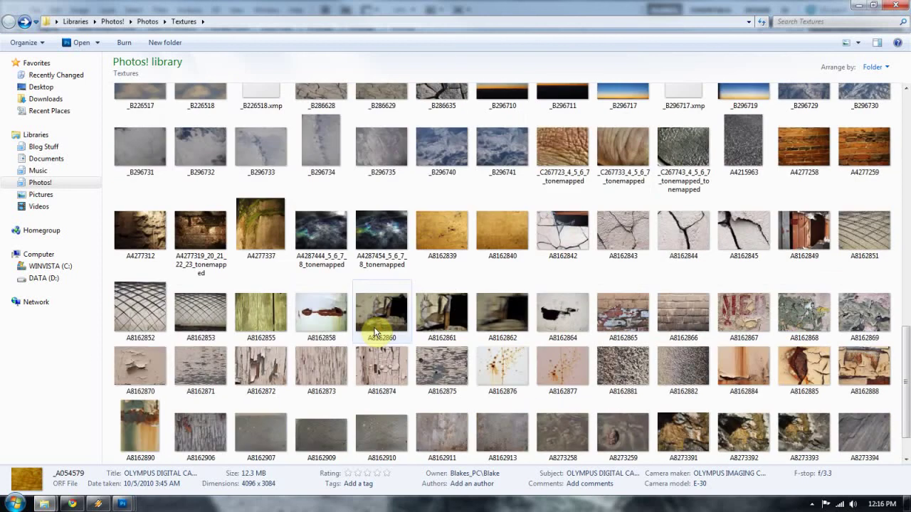
pyautogui.scroll(-2, 375, 332)
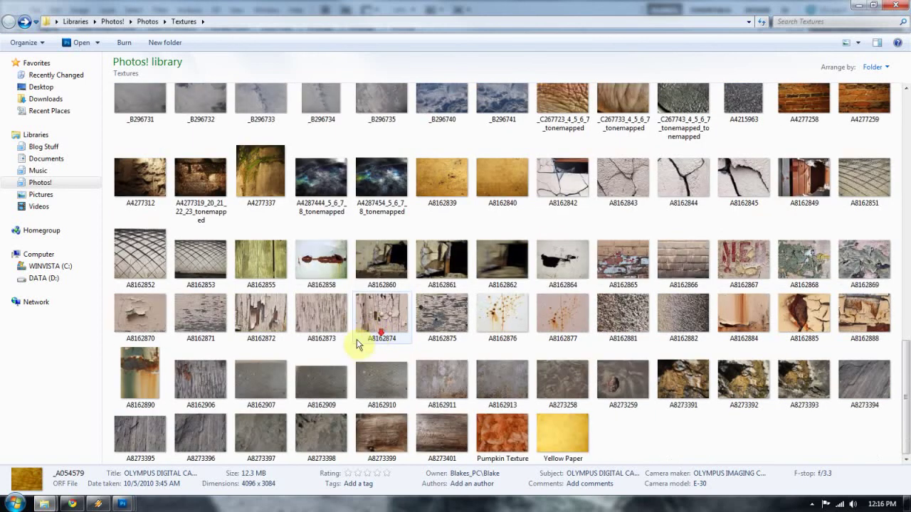
pyautogui.scroll(5, 562, 350)
pyautogui.scroll(3, 562, 350)
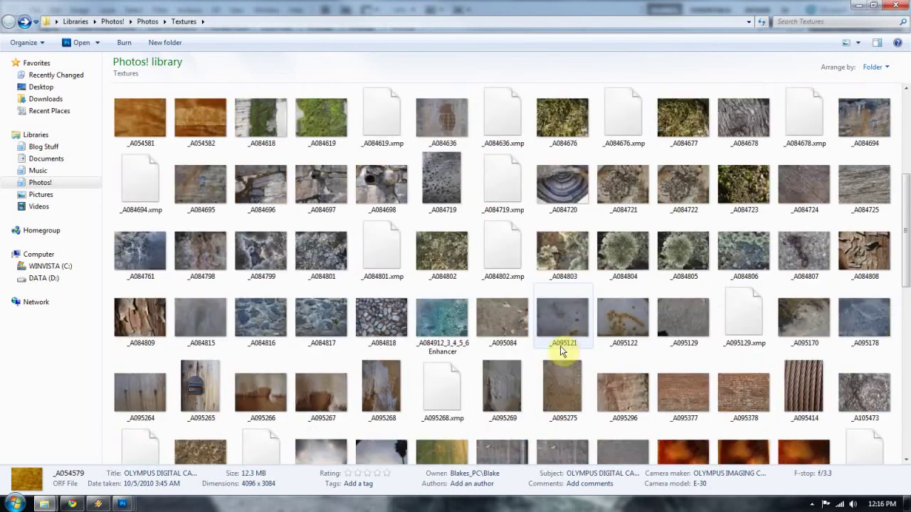
pyautogui.doubleClick(321, 256)
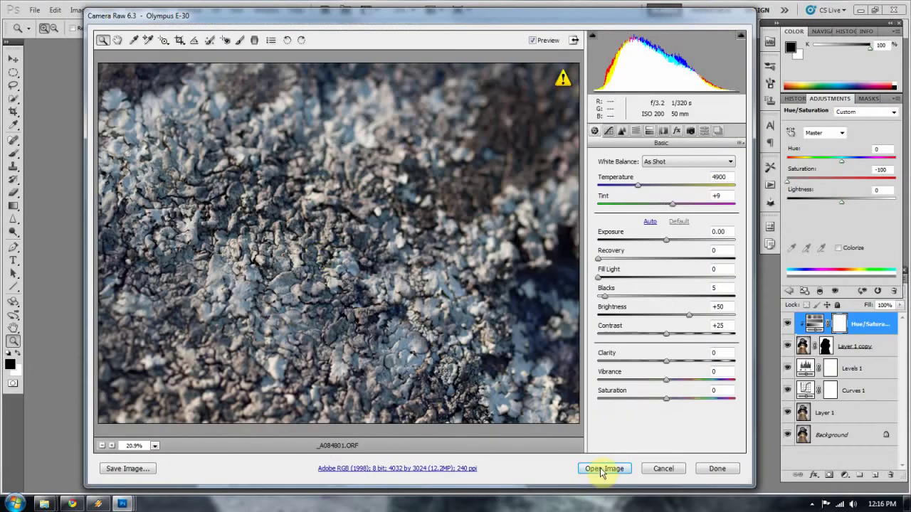
# Open the lichen image from Camera Raw, rotate it 90° clockwise, and fit it on screen
pyautogui.click(597, 468)
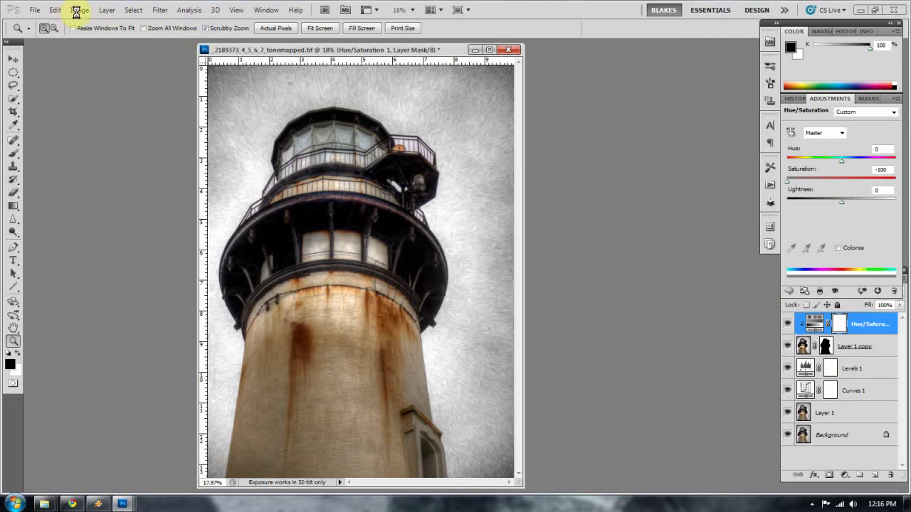
pyautogui.click(79, 10)
pyautogui.moveTo(111, 115)
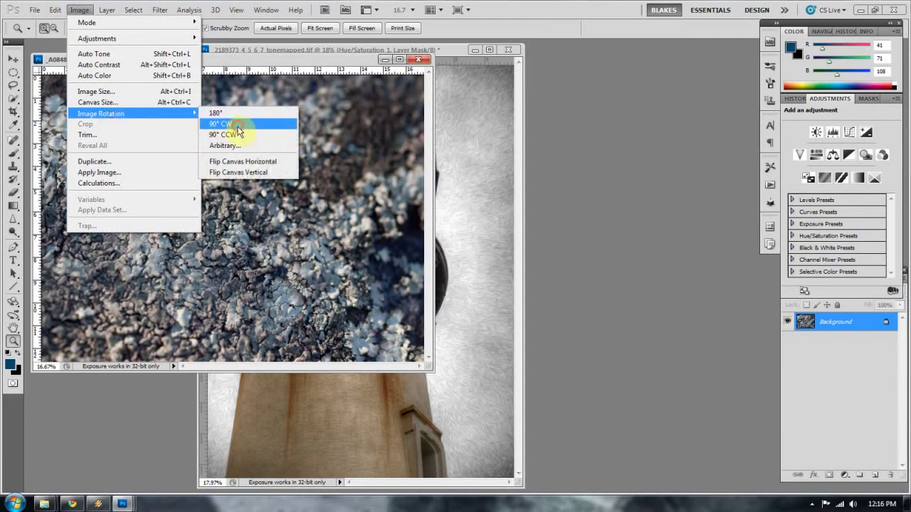
pyautogui.click(237, 127)
pyautogui.rightClick(225, 125)
pyautogui.click(244, 128)
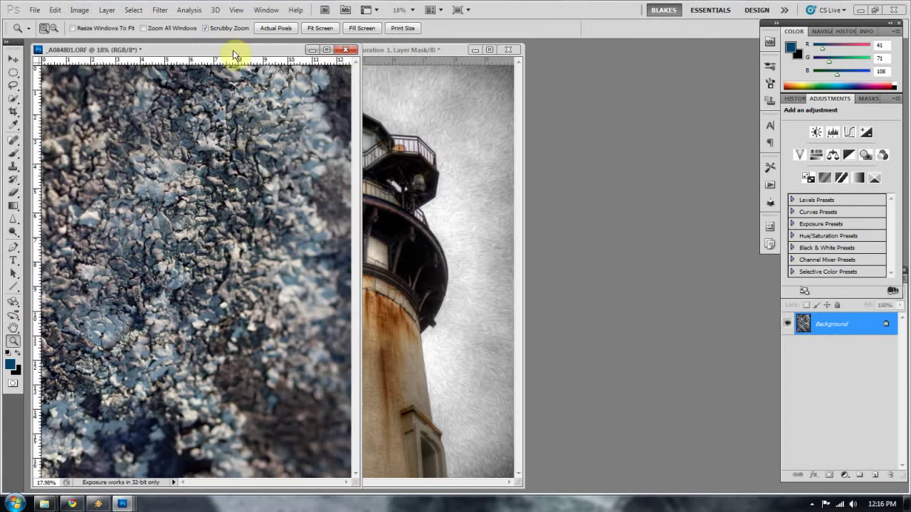
pyautogui.moveTo(237, 55); pyautogui.dragTo(275, 55)
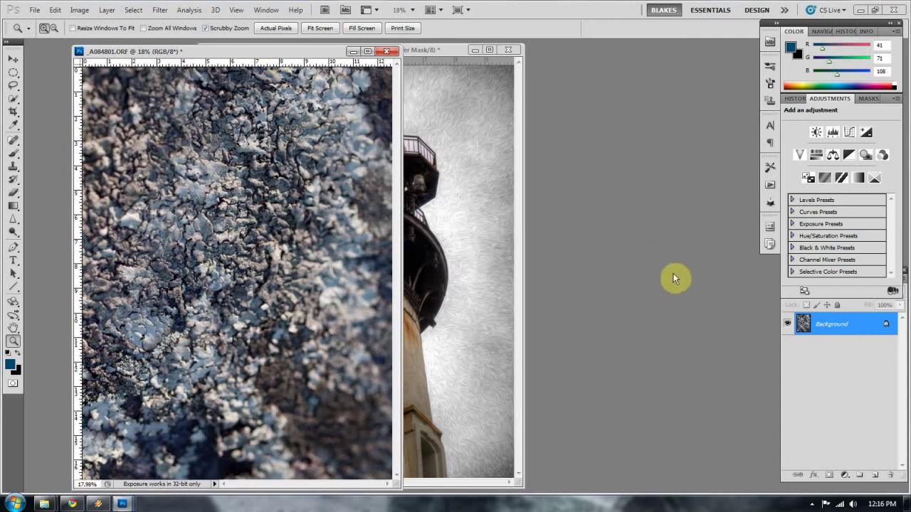
# Duplicate the lichen layer and set the copy's blend mode to Overlay
pyautogui.hotkey('ctrl', 'j')
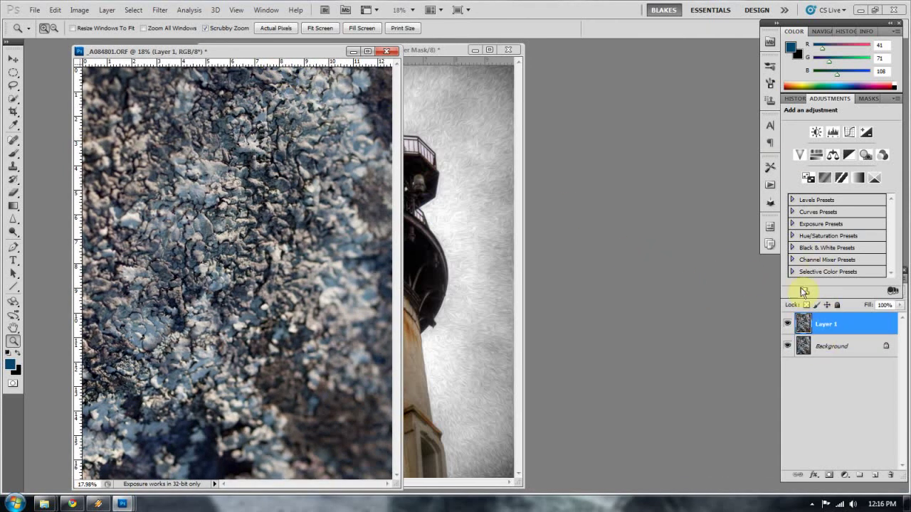
pyautogui.click(797, 101)
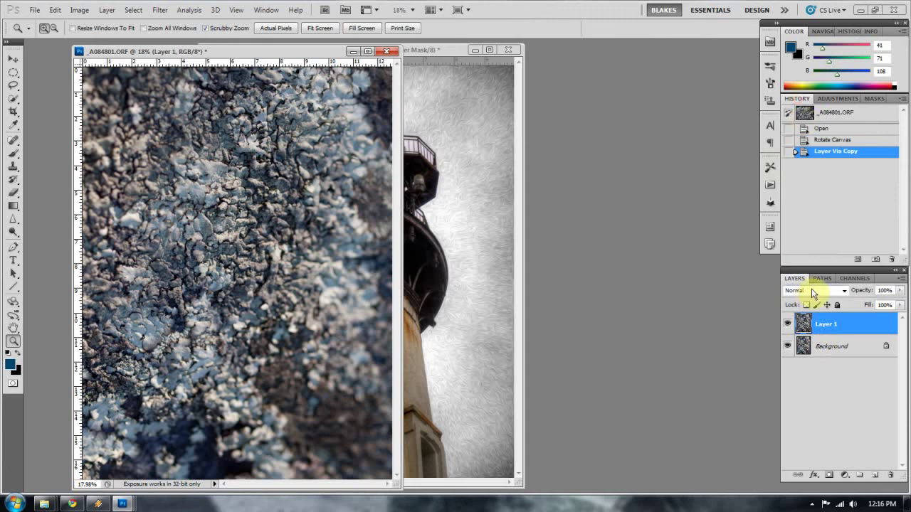
pyautogui.click(813, 291)
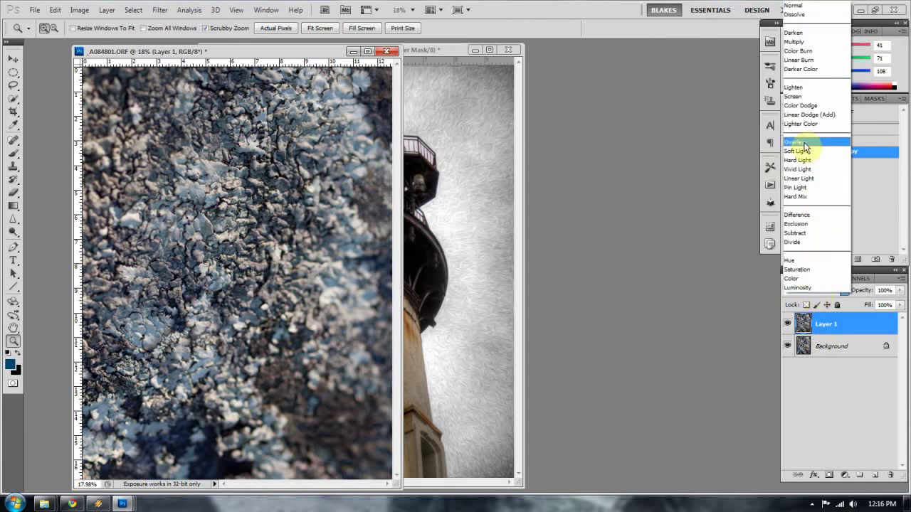
pyautogui.click(800, 142)
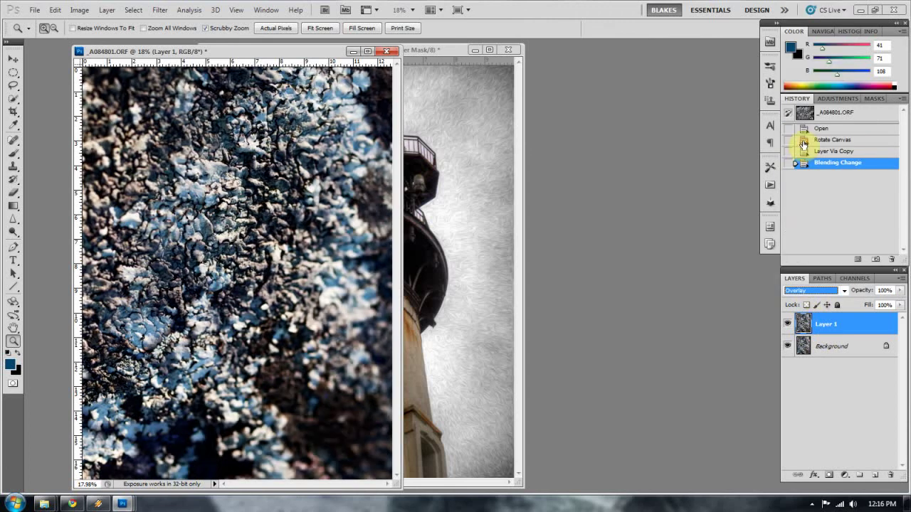
# Apply a 4.0-pixel High Pass filter to the lichen duplicate layer and hide the Background layer
pyautogui.click(160, 10)
pyautogui.moveTo(195, 233)
pyautogui.click(306, 243)
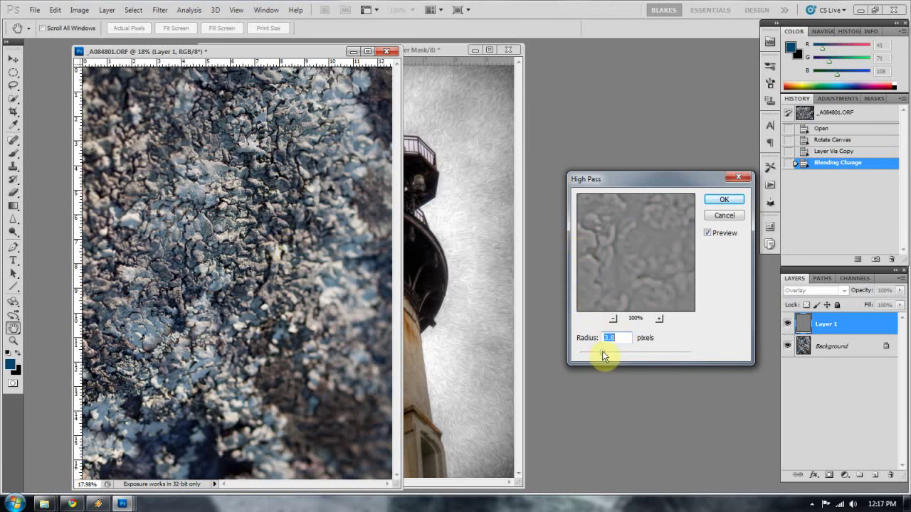
pyautogui.moveTo(604, 352); pyautogui.dragTo(605, 352)
pyautogui.moveTo(622, 252); pyautogui.dragTo(596, 255)
pyautogui.click(718, 202)
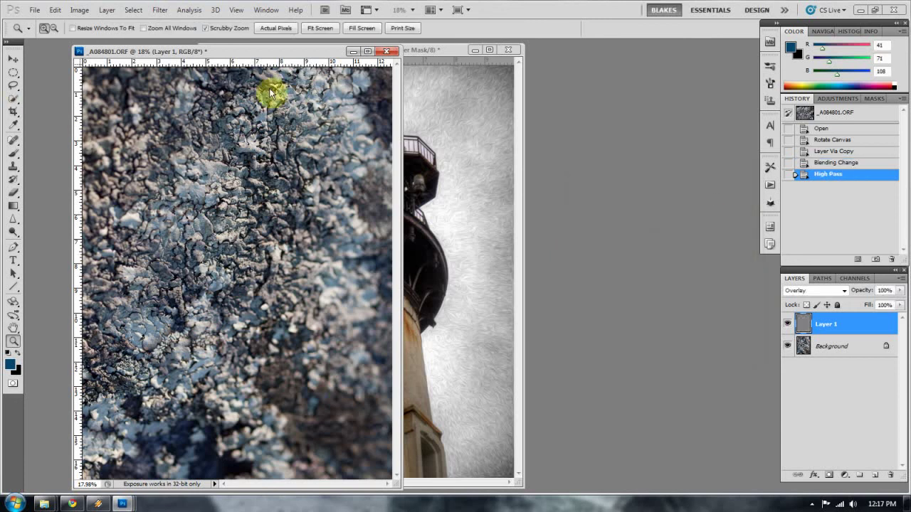
pyautogui.click(787, 347)
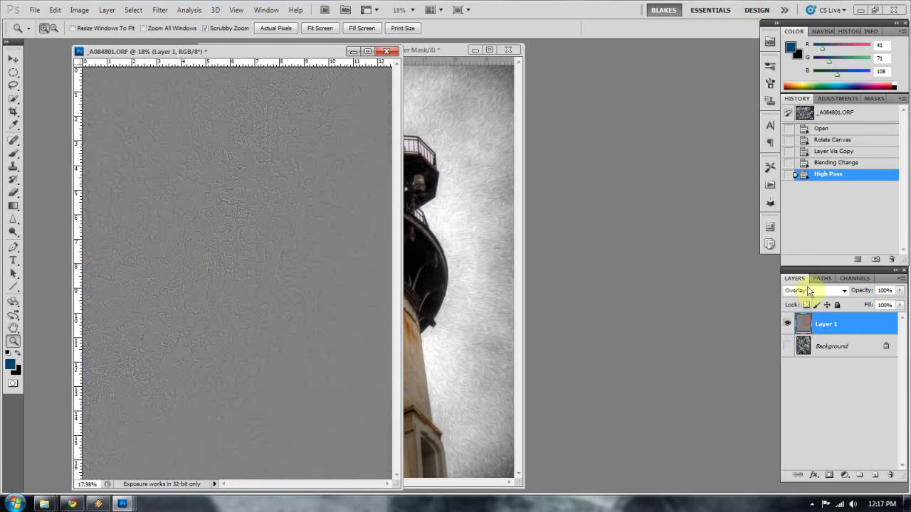
# Move lichen Layer 1 into the lighthouse document, release its clipping mask, and position it over the tower
pyautogui.click(10, 61)
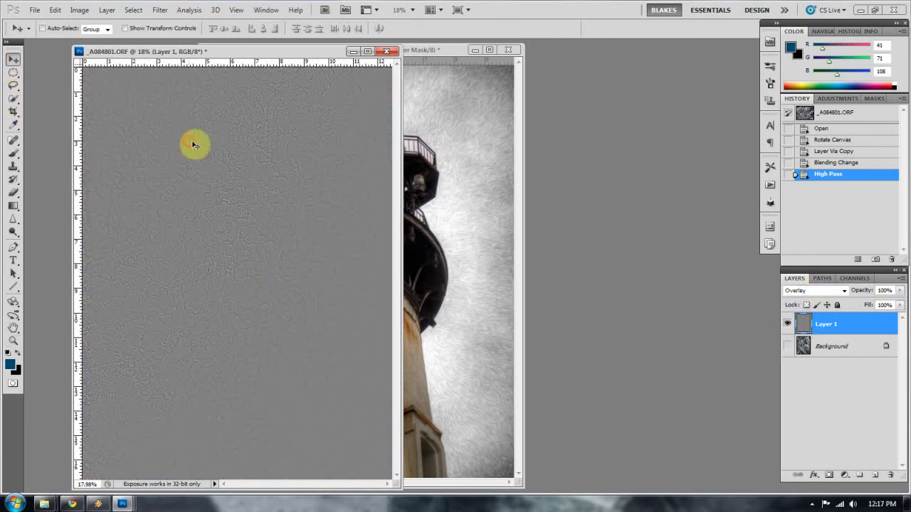
pyautogui.moveTo(230, 147); pyautogui.dragTo(316, 148)
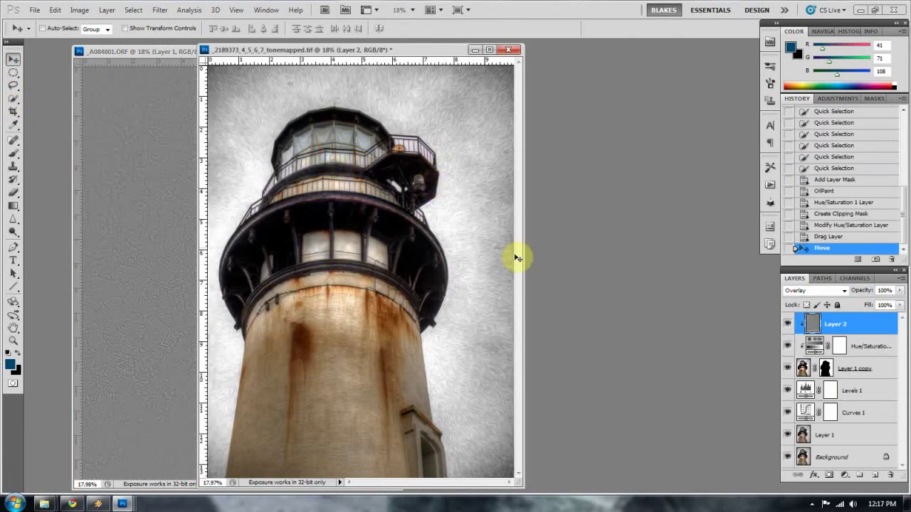
pyautogui.keyDown('alt'); pyautogui.click(844, 334); pyautogui.keyUp('alt')
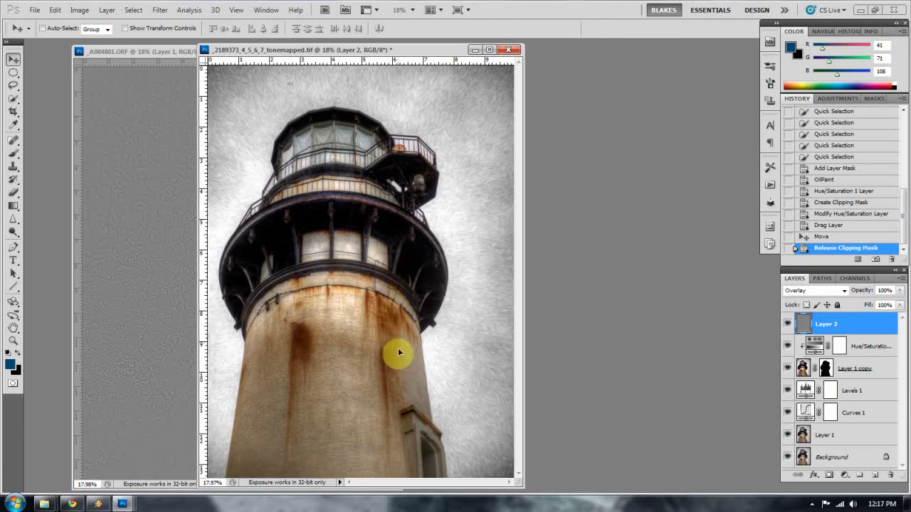
pyautogui.moveTo(399, 334); pyautogui.dragTo(396, 329)
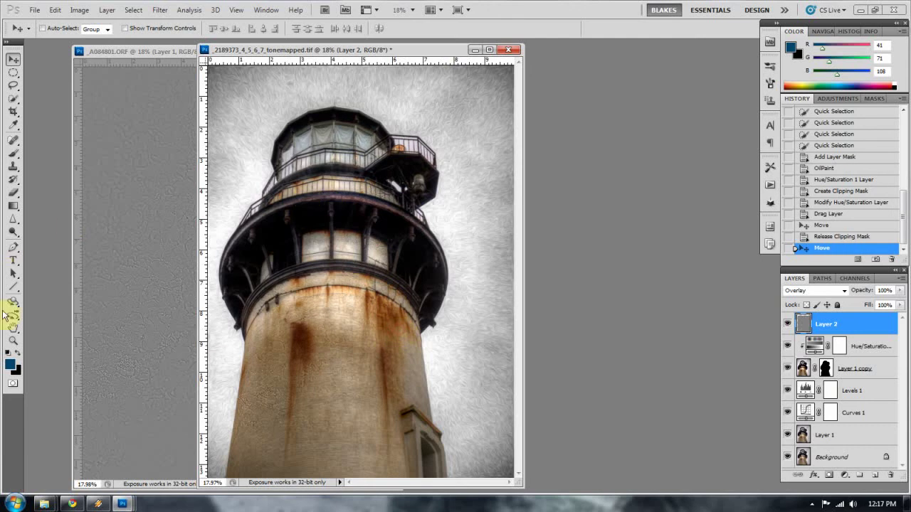
pyautogui.click(12, 341)
# View the tower at 100% and toggle Layer 2 off and on to compare the texture
pyautogui.moveTo(342, 301); pyautogui.dragTo(386, 325)
pyautogui.moveTo(418, 484); pyautogui.dragTo(377, 482)
pyautogui.scroll(-5, 392, 388)
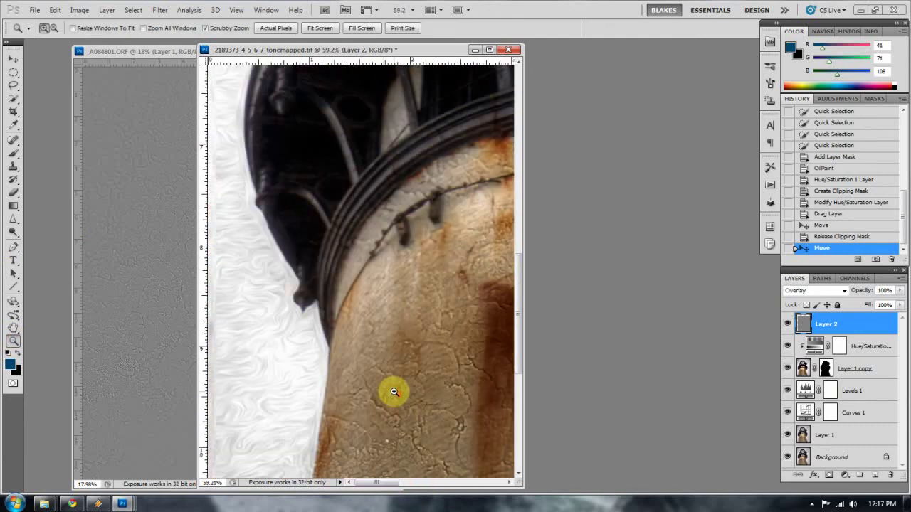
pyautogui.rightClick(405, 376)
pyautogui.click(425, 392)
pyautogui.moveTo(524, 329); pyautogui.dragTo(524, 358)
pyautogui.click(787, 327)
pyautogui.click(788, 326)
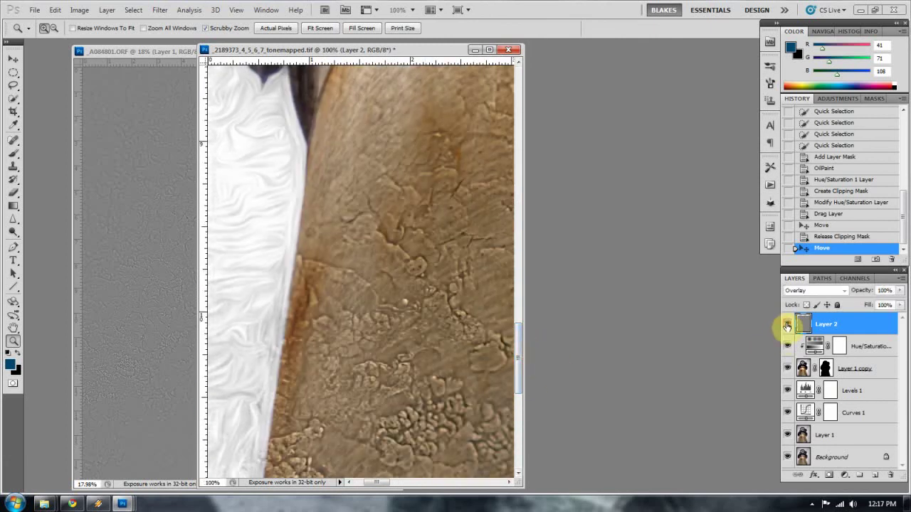
# Lower Layer 2's opacity to 58%, fit the photo on screen, and compare with the texture toggled
pyautogui.click(901, 295)
pyautogui.moveTo(881, 304); pyautogui.dragTo(879, 304)
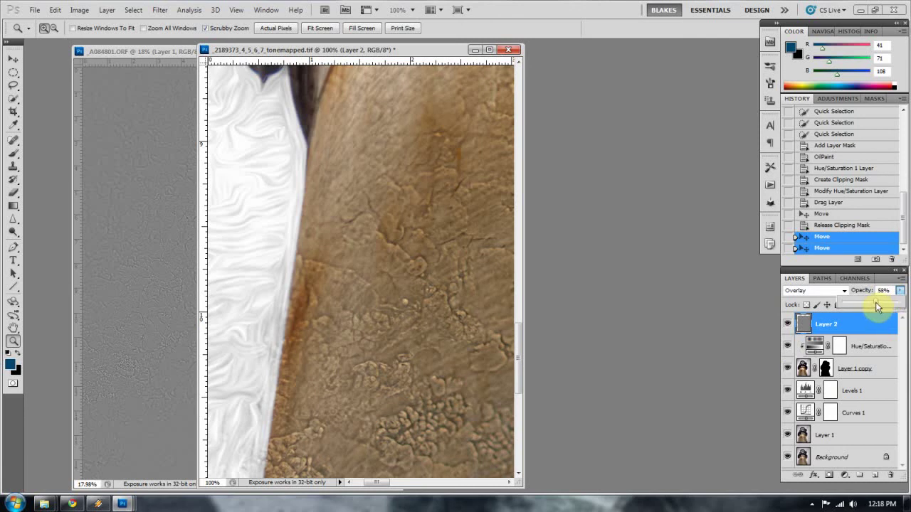
pyautogui.moveTo(878, 306); pyautogui.dragTo(877, 306)
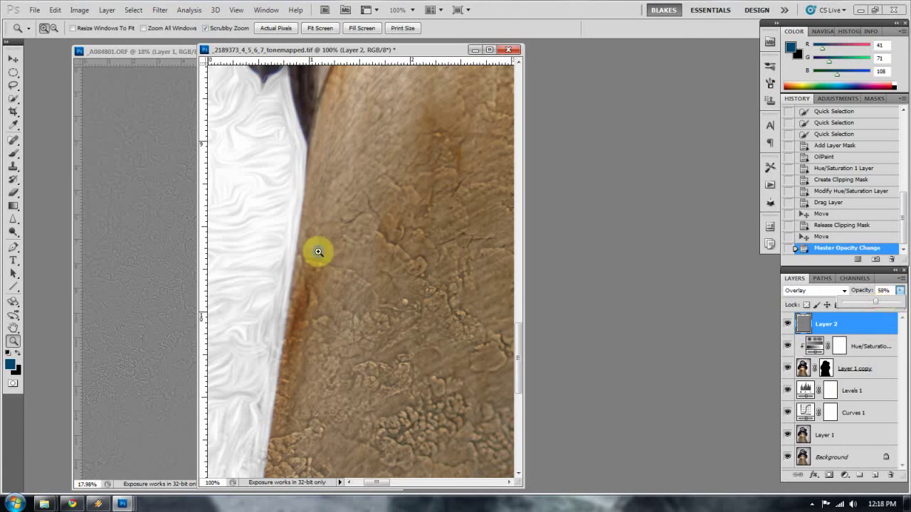
pyautogui.hotkey('ctrl', '0')
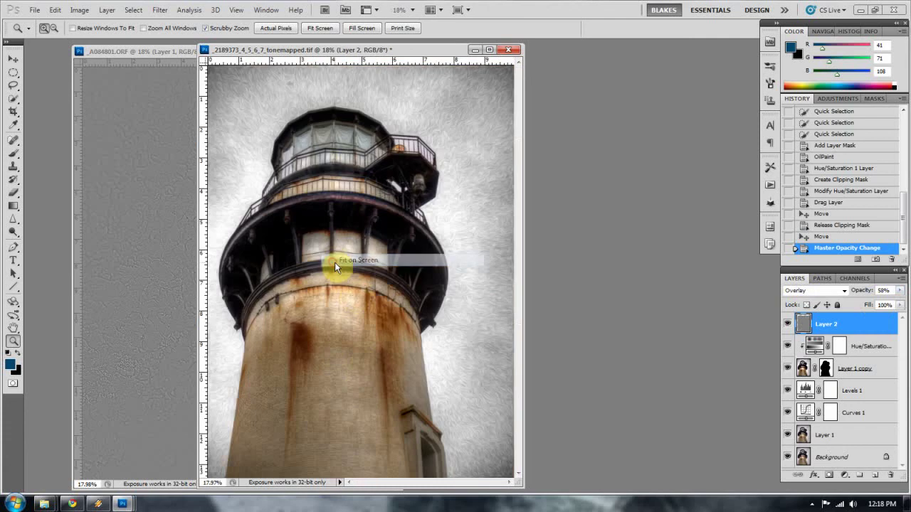
pyautogui.click(786, 325)
pyautogui.click(787, 325)
pyautogui.click(787, 325)
pyautogui.click(786, 325)
# Add a layer mask to Layer 2 and paint black over the sky above and beside the tower
pyautogui.click(829, 475)
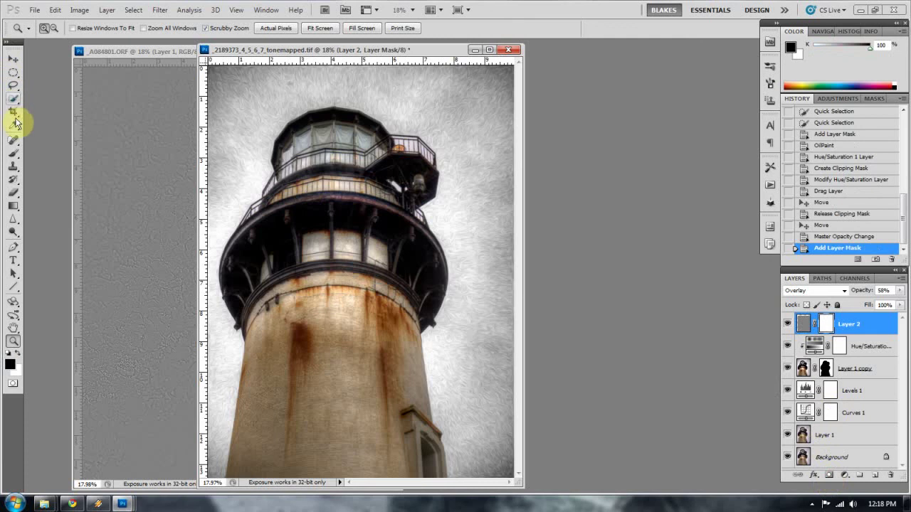
pyautogui.click(14, 151)
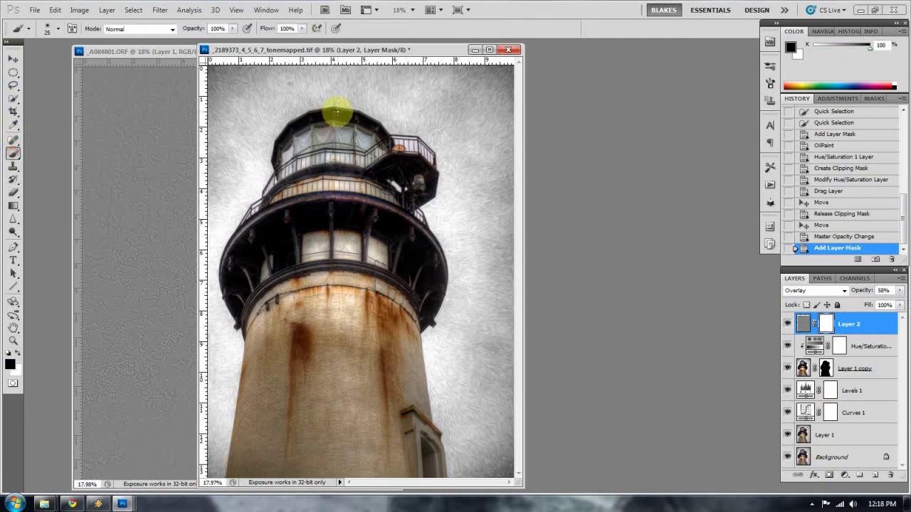
pyautogui.press(']')
pyautogui.press(']')
pyautogui.press(']')
pyautogui.press(']')
pyautogui.press(']')
pyautogui.press(']')
pyautogui.press(']')
pyautogui.press(']')
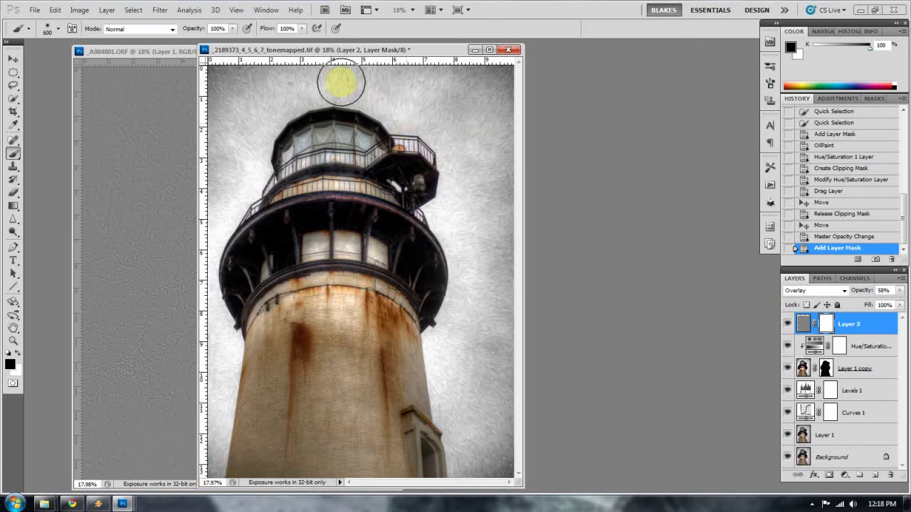
pyautogui.press('[')
pyautogui.press('[')
pyautogui.moveTo(239, 179)
pyautogui.mouseDown()
pyautogui.moveTo(244, 240)
pyautogui.moveTo(234, 261)
pyautogui.moveTo(242, 257)
pyautogui.mouseUp()
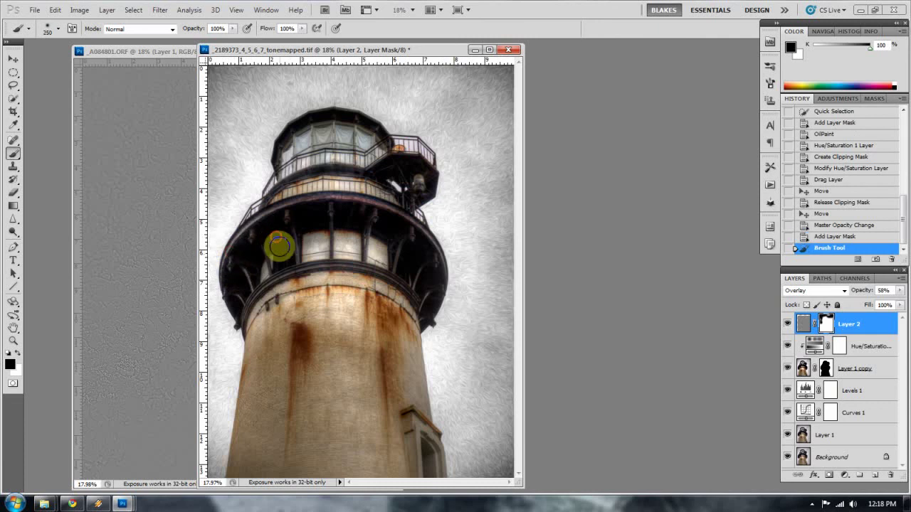
pyautogui.press('[')
pyautogui.press('[')
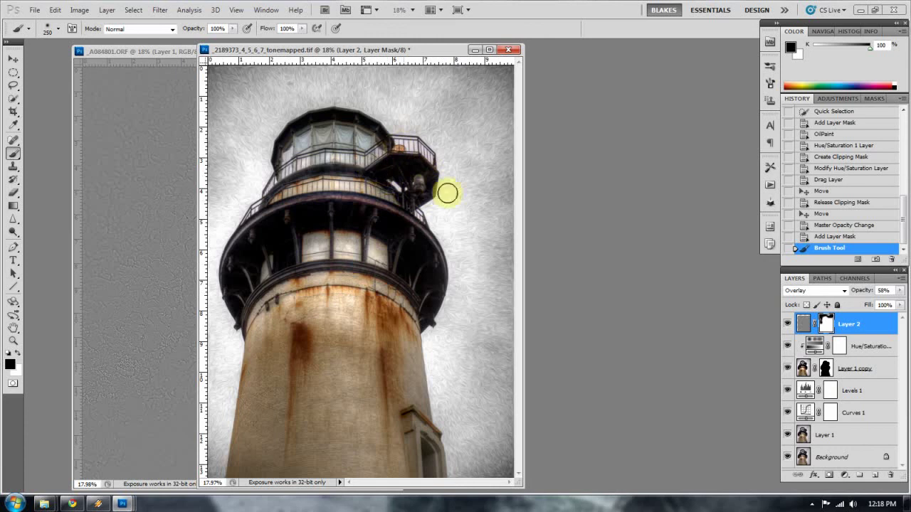
pyautogui.moveTo(471, 200); pyautogui.dragTo(491, 201)
pyautogui.press(']')
pyautogui.press(']')
pyautogui.press(']')
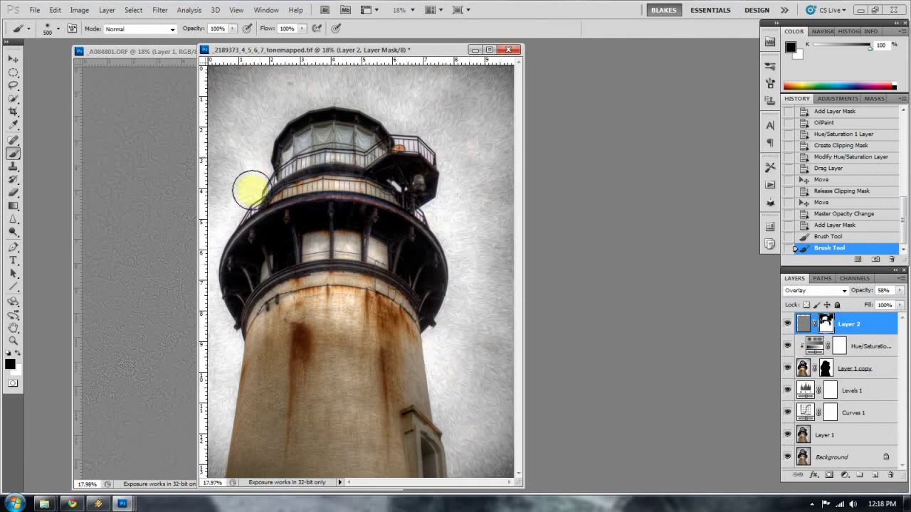
pyautogui.moveTo(219, 437)
pyautogui.mouseDown()
pyautogui.moveTo(203, 415)
pyautogui.moveTo(220, 386)
pyautogui.mouseUp()
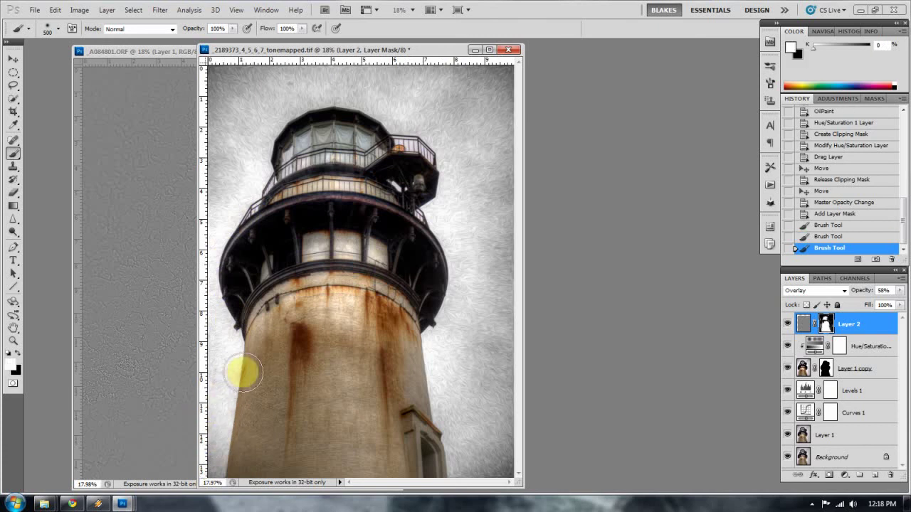
# Paint white on the mask to restore the texture on the tower wall and rim
pyautogui.press('x')
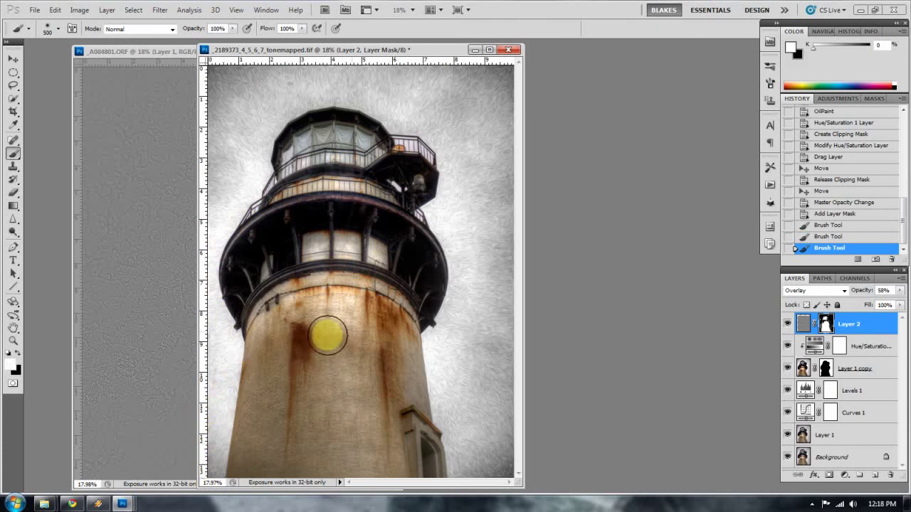
pyautogui.press('[')
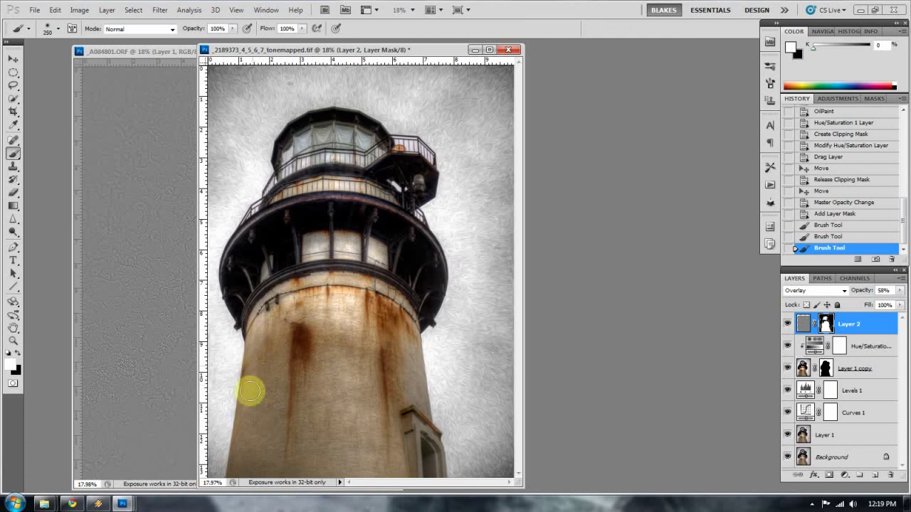
pyautogui.moveTo(244, 305); pyautogui.dragTo(255, 406)
pyautogui.click(408, 300)
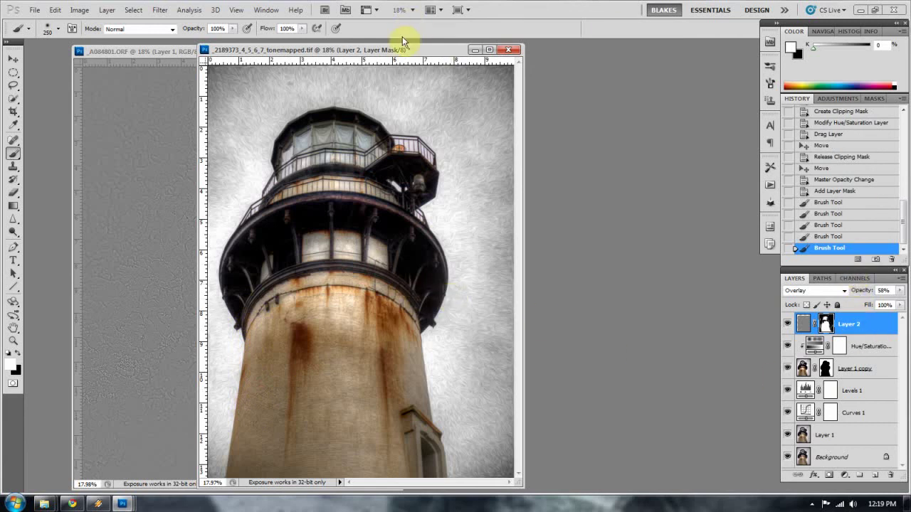
pyautogui.moveTo(411, 50); pyautogui.dragTo(577, 41)
pyautogui.moveTo(507, 43); pyautogui.dragTo(455, 50)
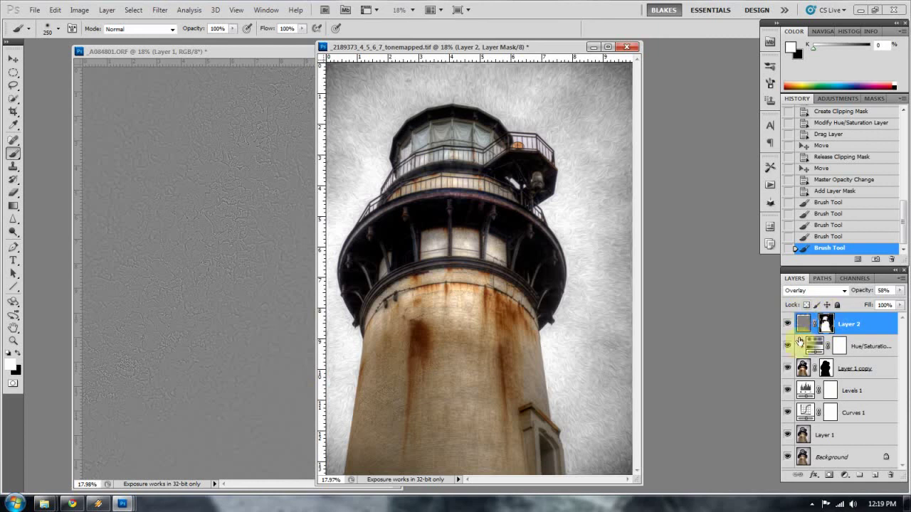
pyautogui.moveTo(803, 325); pyautogui.dragTo(808, 335)
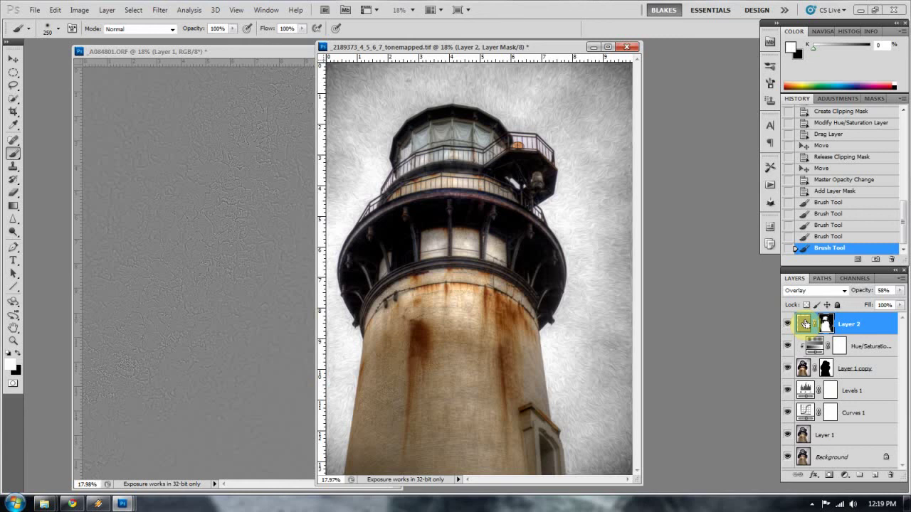
# Stamp all visible layers into a new Layer 3 with Ctrl+Alt+Shift+E, then hide and restore the lower layers
pyautogui.hotkey('ctrl', 'shift', 'alt', 'e')
pyautogui.click(788, 346)
pyautogui.click(787, 368)
pyautogui.click(786, 390)
pyautogui.click(786, 412)
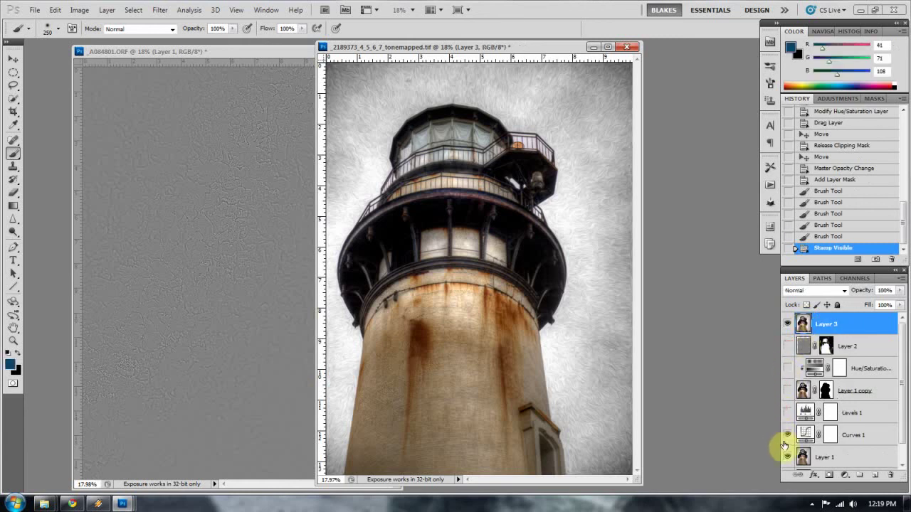
pyautogui.click(786, 434)
pyautogui.scroll(-1, 788, 442)
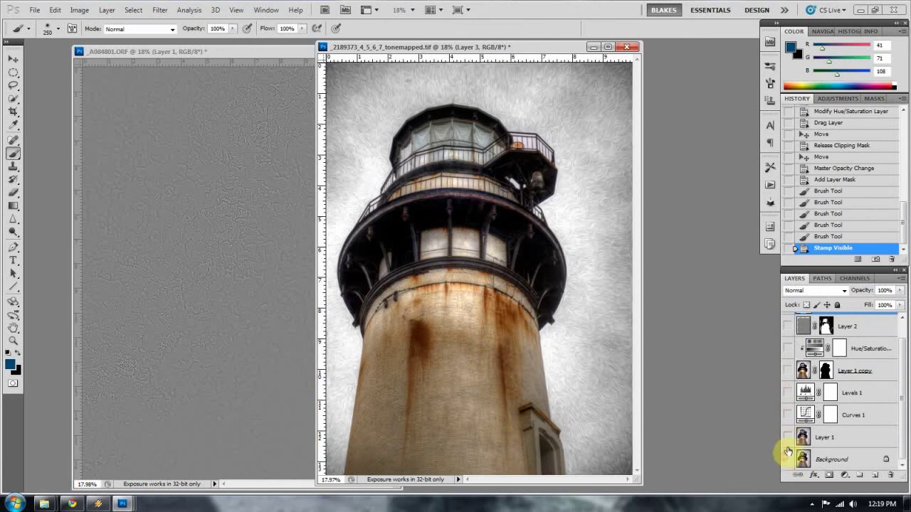
pyautogui.moveTo(786, 451); pyautogui.dragTo(788, 325)
# Toggle Layer 3 and the texture layer off and on to compare the result
pyautogui.click(788, 324)
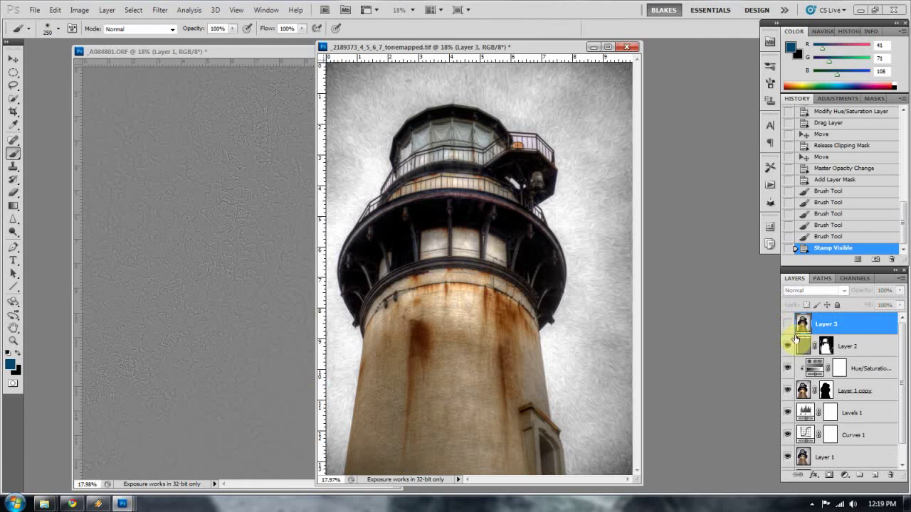
pyautogui.click(787, 346)
pyautogui.click(786, 346)
pyautogui.click(787, 324)
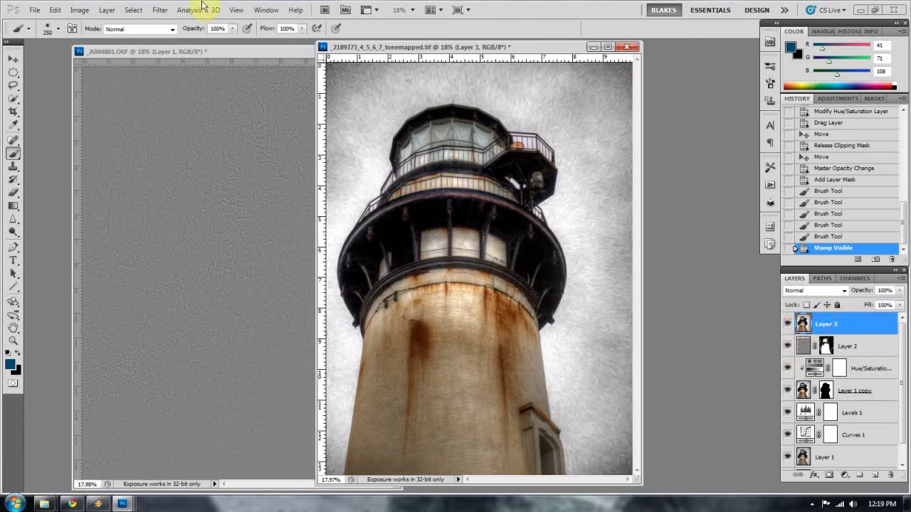
# Add a Lens Correction vignette with Amount -37 to merged Layer 3
pyautogui.click(158, 10)
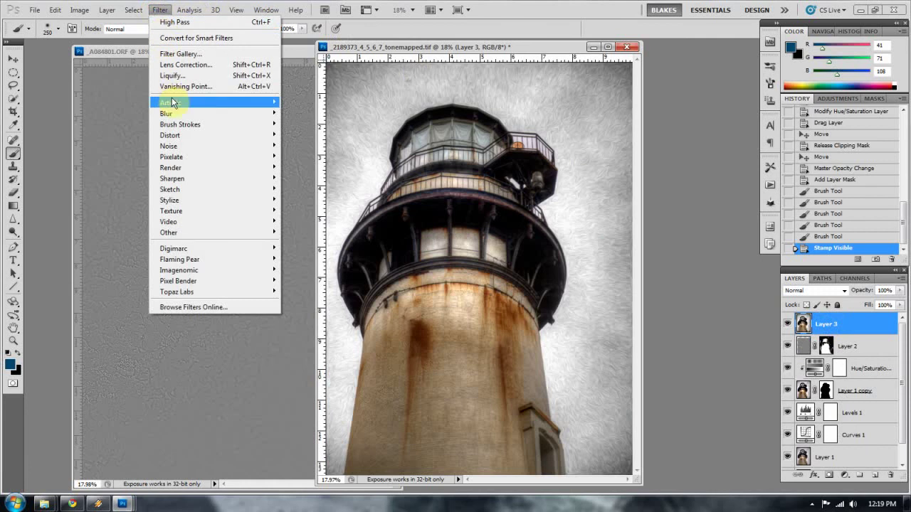
pyautogui.click(174, 65)
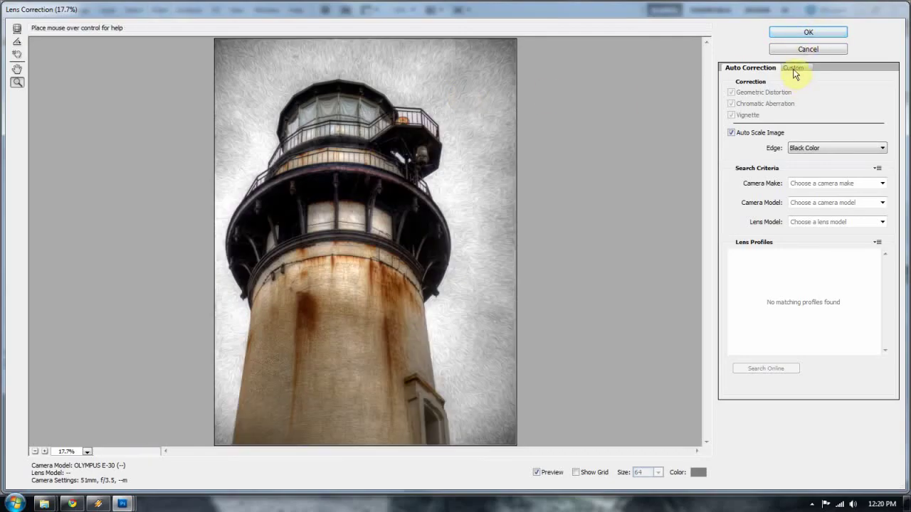
pyautogui.click(794, 68)
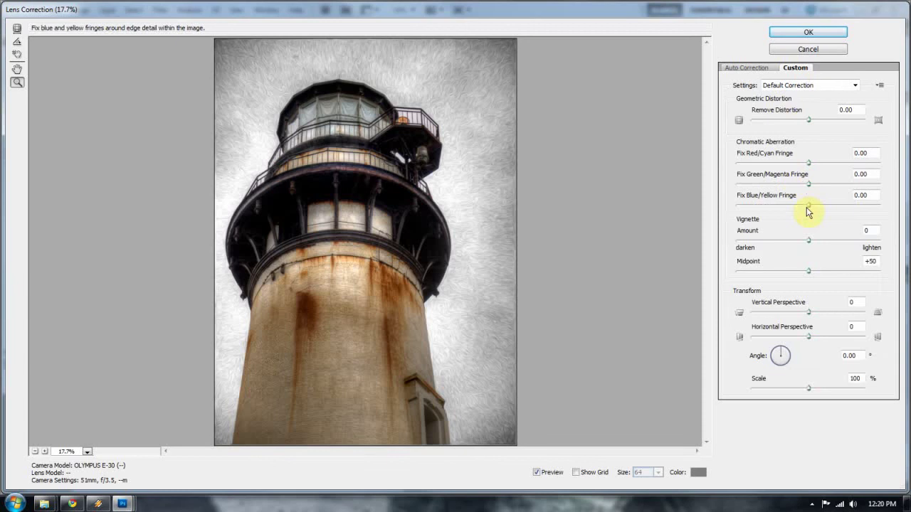
pyautogui.moveTo(809, 241); pyautogui.dragTo(782, 239)
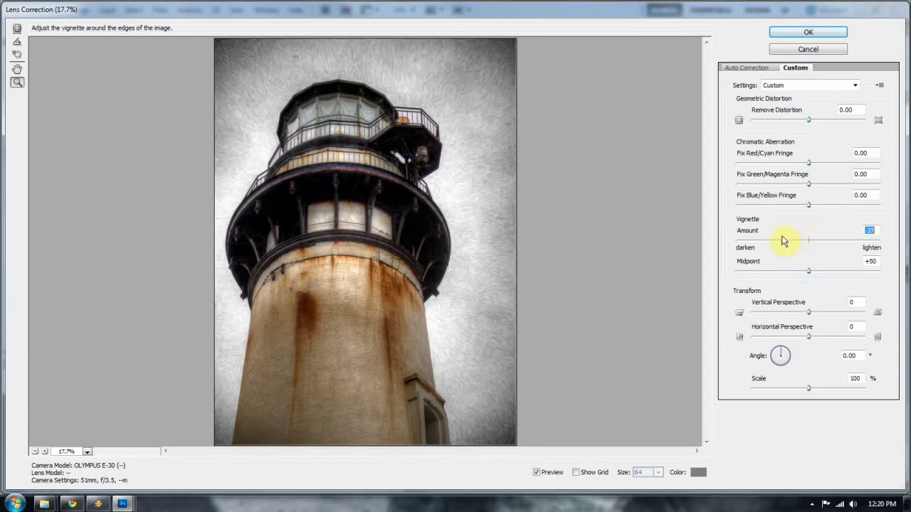
pyautogui.click(816, 33)
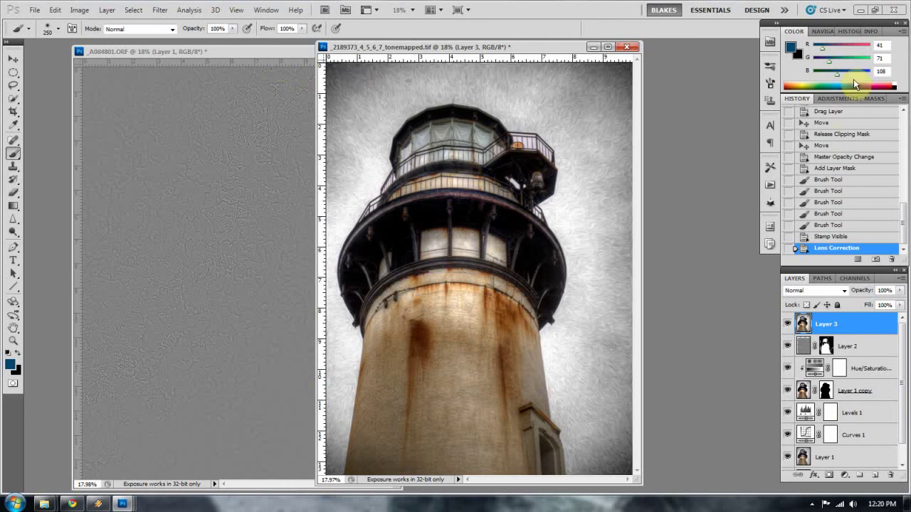
pyautogui.moveTo(523, 55); pyautogui.dragTo(432, 49)
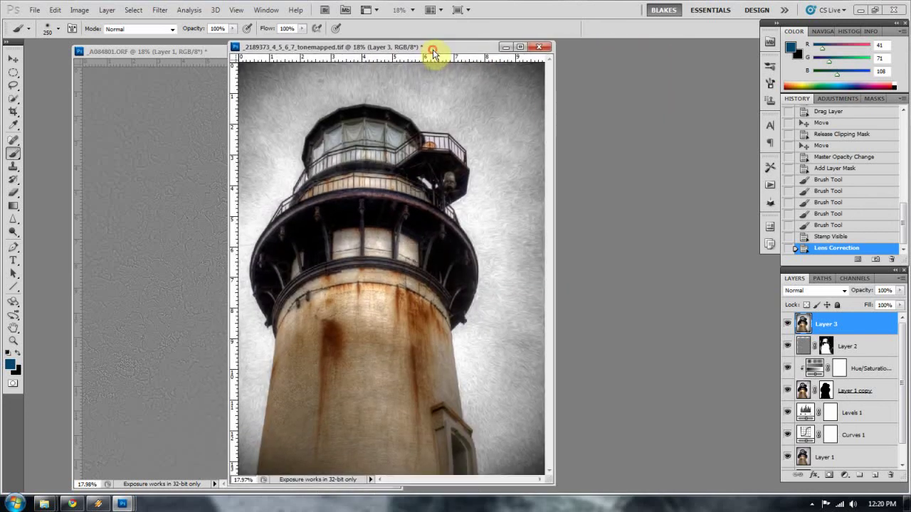